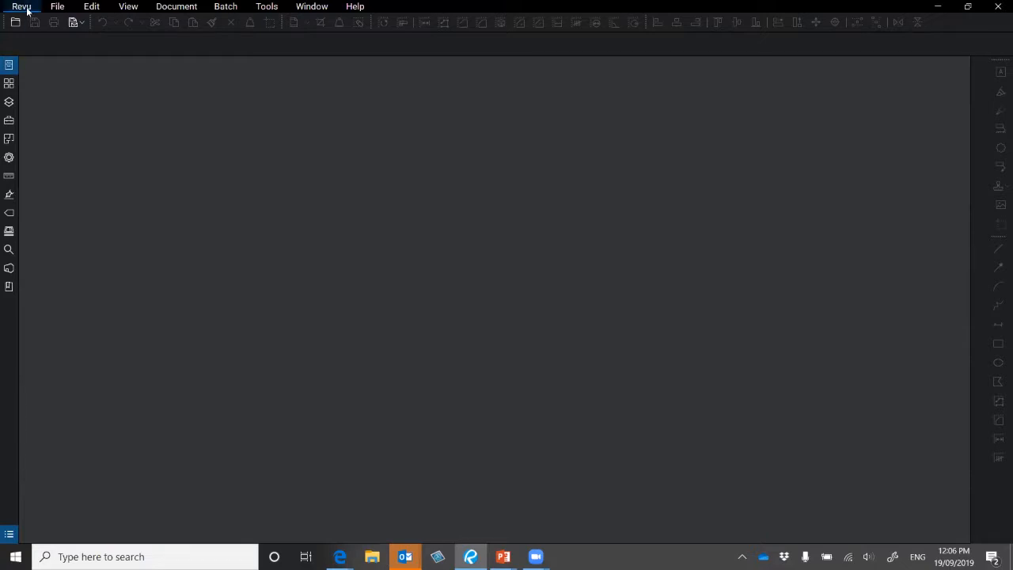
# - Open the Studio panel's sign-in dialog and clear the prefilled Bluebeam ID
pyautogui.click(10, 269)
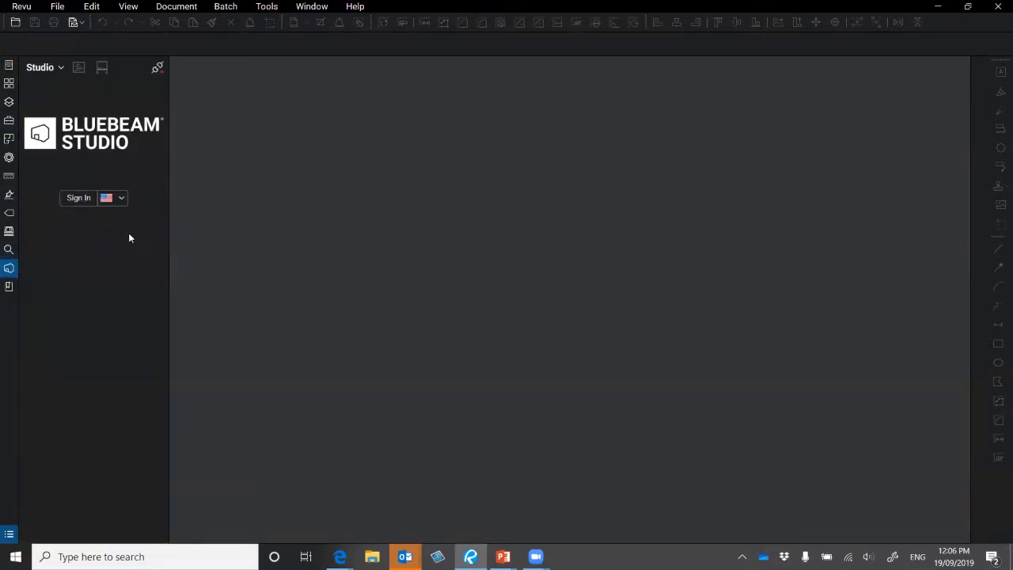
pyautogui.click(77, 199)
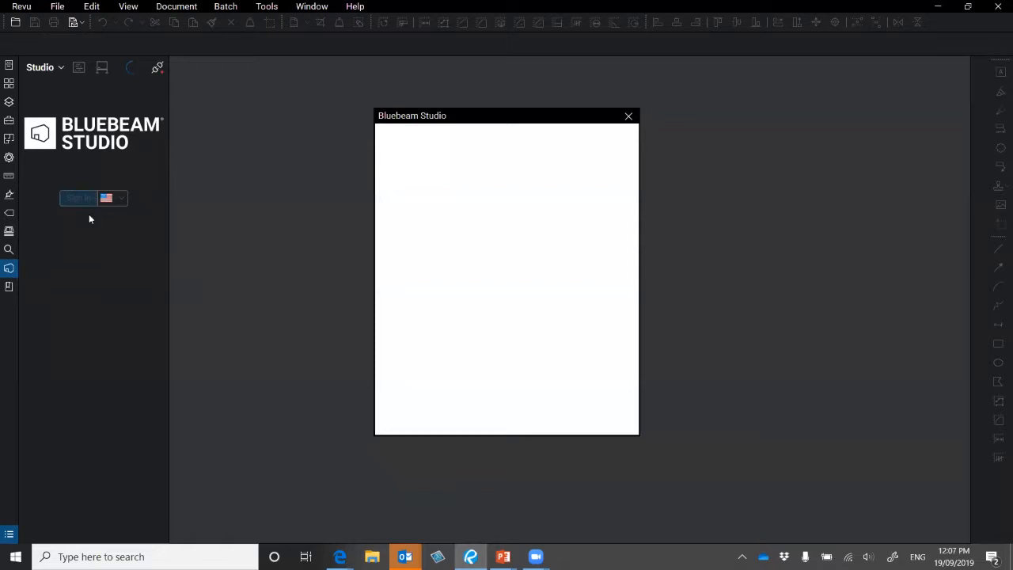
pyautogui.moveTo(560, 296); pyautogui.dragTo(396, 293)
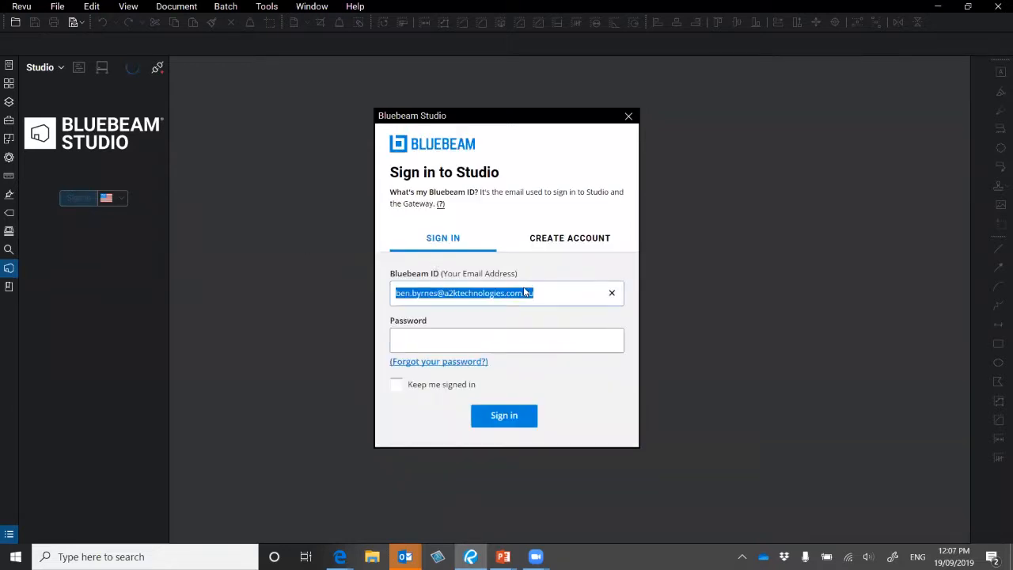
pyautogui.press('BackSpace')
# - Move the Yahoo Mail window aside to uncover the Studio sign-in dialog
pyautogui.click(340, 557)
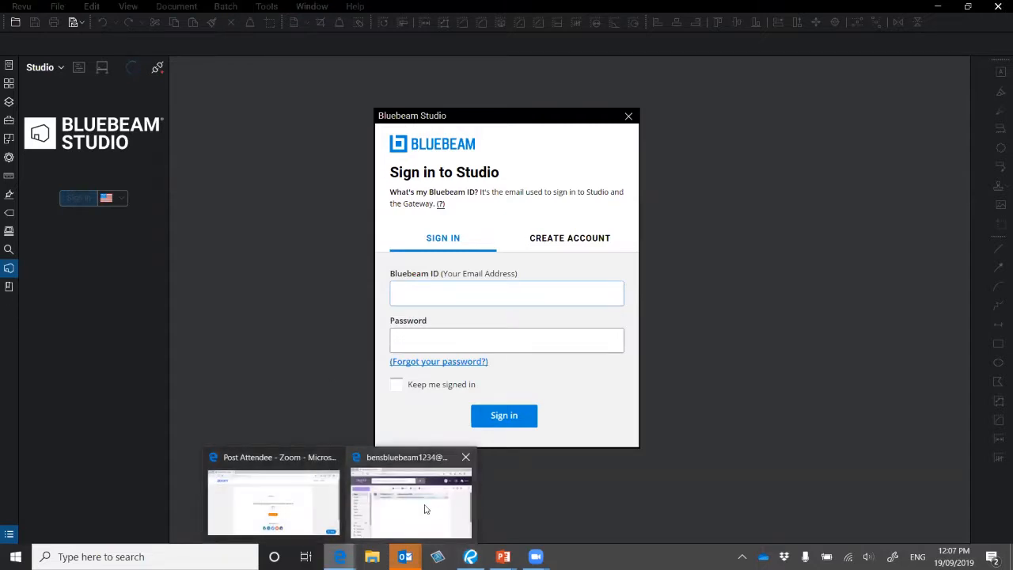
pyautogui.click(424, 509)
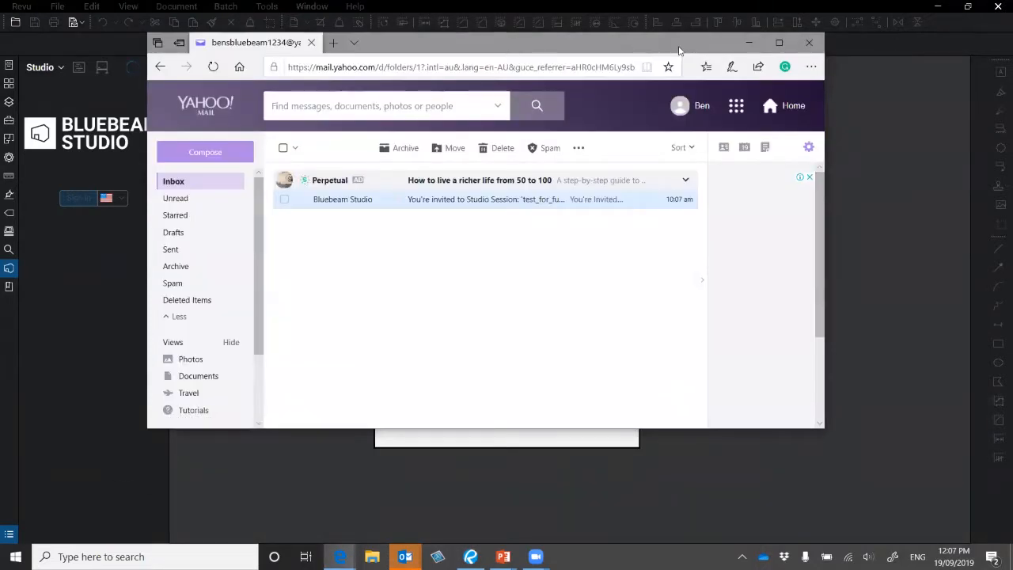
pyautogui.moveTo(680, 44); pyautogui.dragTo(769, 121)
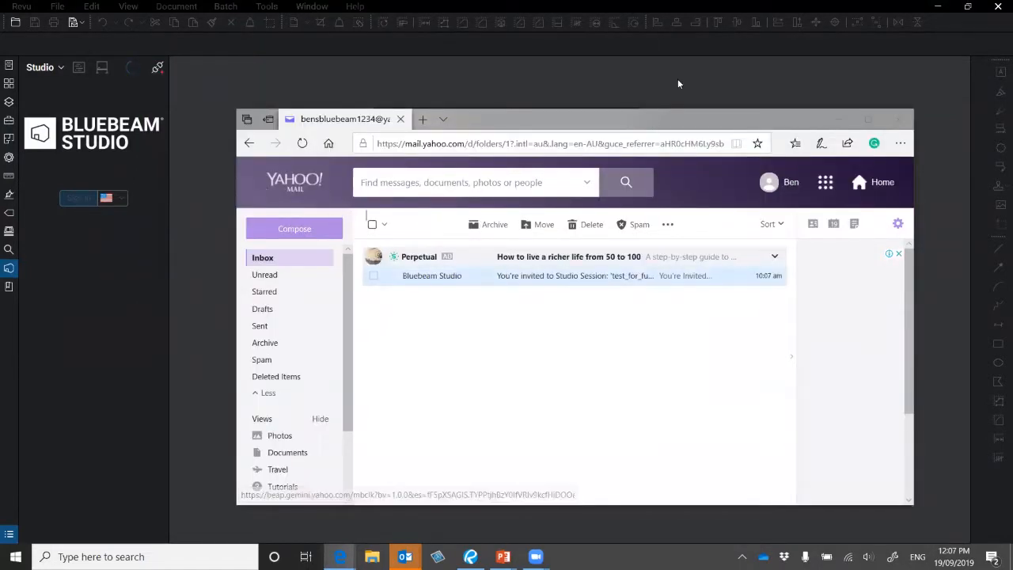
pyautogui.moveTo(653, 119); pyautogui.dragTo(742, 127)
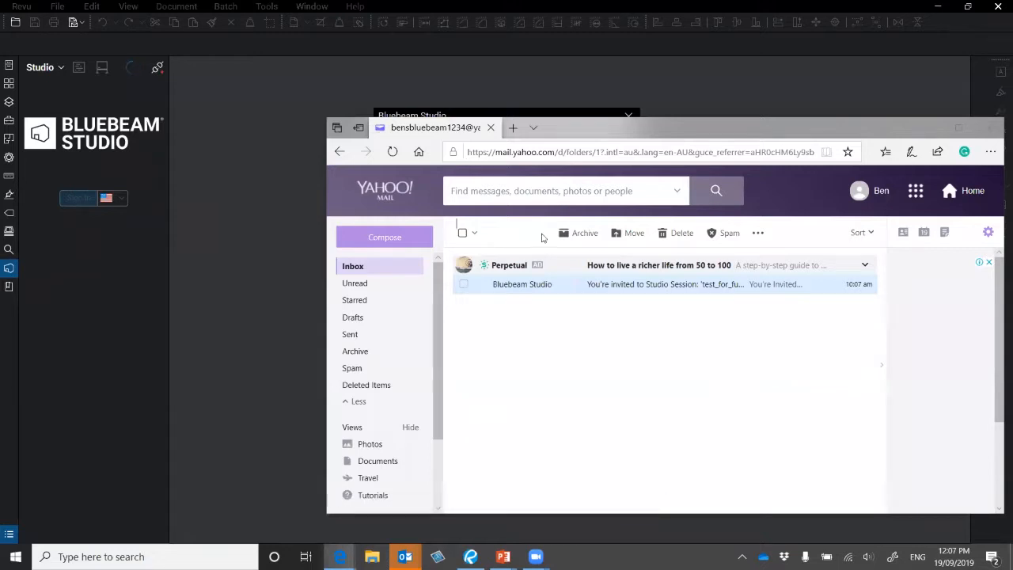
pyautogui.moveTo(480, 128); pyautogui.dragTo(513, 181)
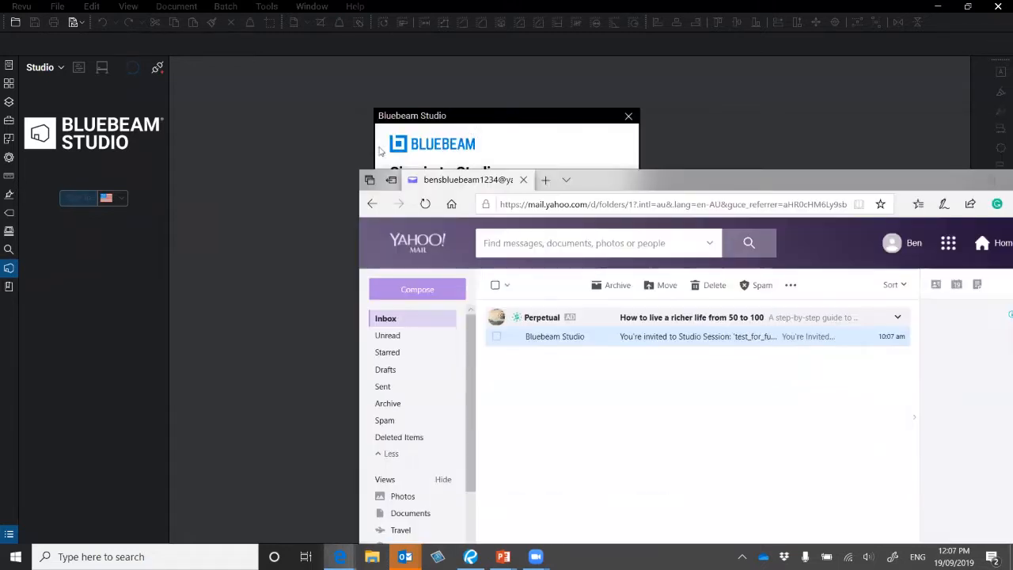
pyautogui.click(516, 165)
# - Enter the new account's e-mail address as the Bluebeam ID and switch to the Create Account form
pyautogui.click(454, 291)
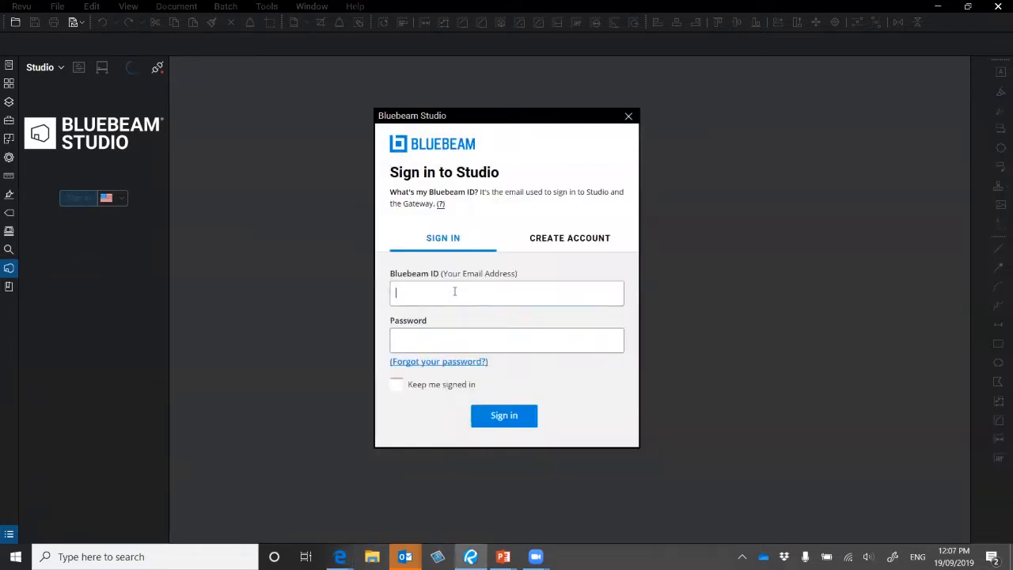
pyautogui.write('ben')
pyautogui.hotkey('alt', 'Tab')
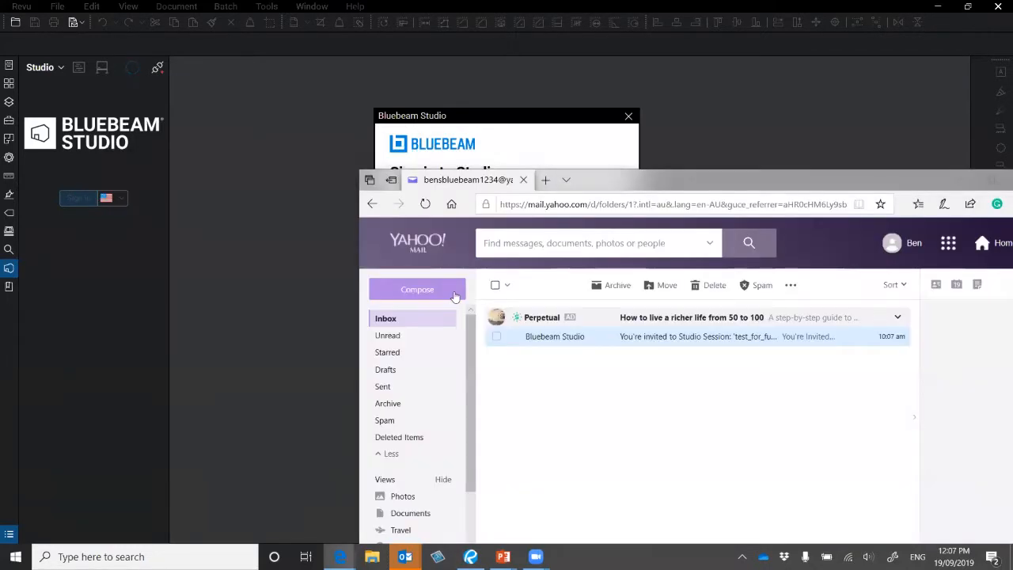
pyautogui.click(520, 117)
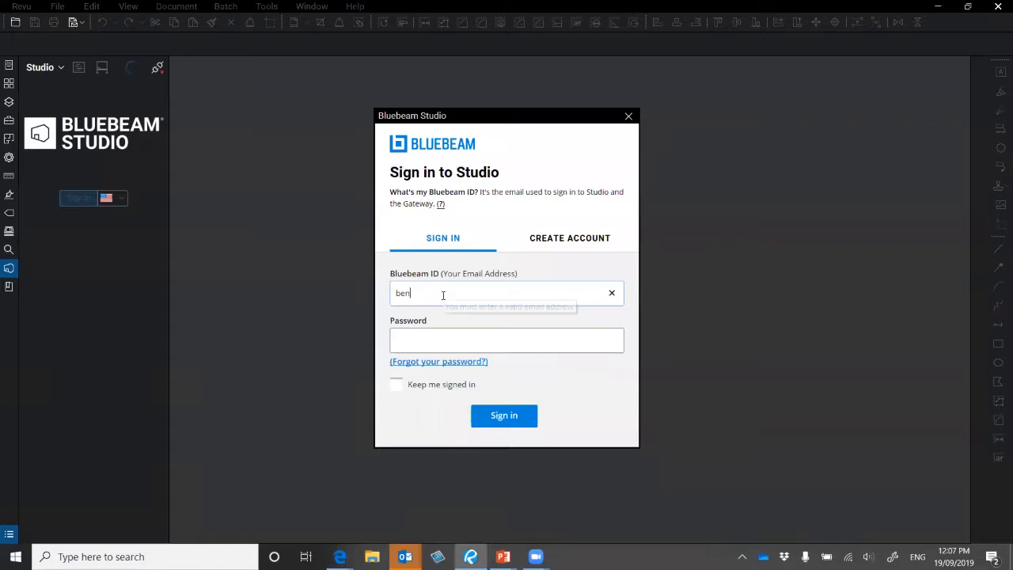
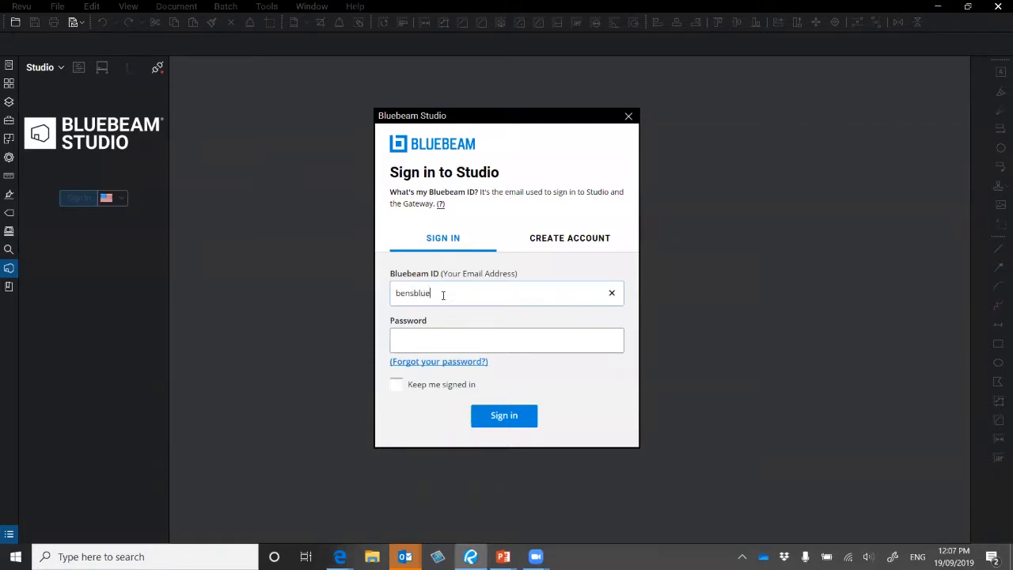
pyautogui.hotkey('alt', 'Tab')
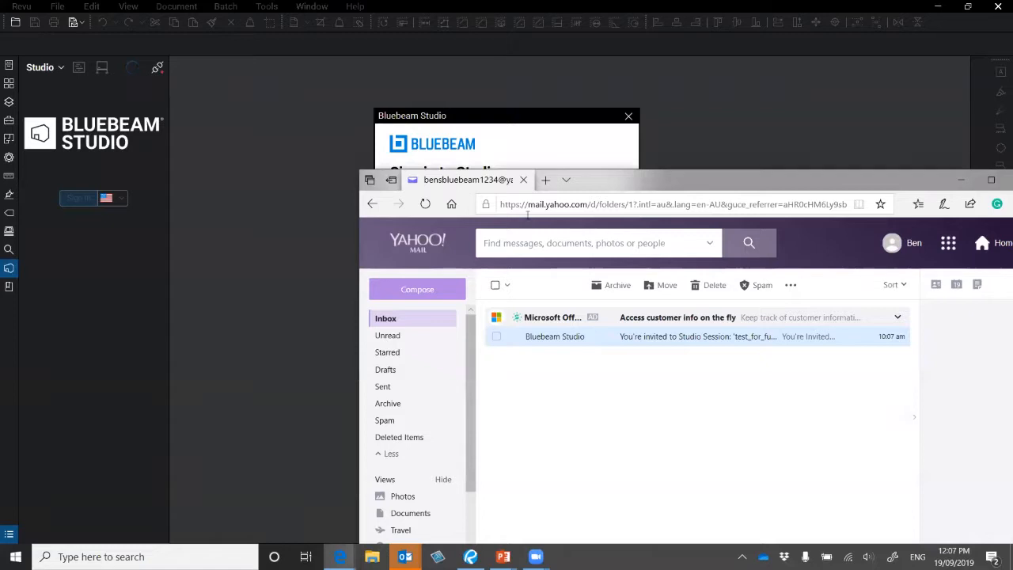
pyautogui.hotkey('alt', 'Tab')
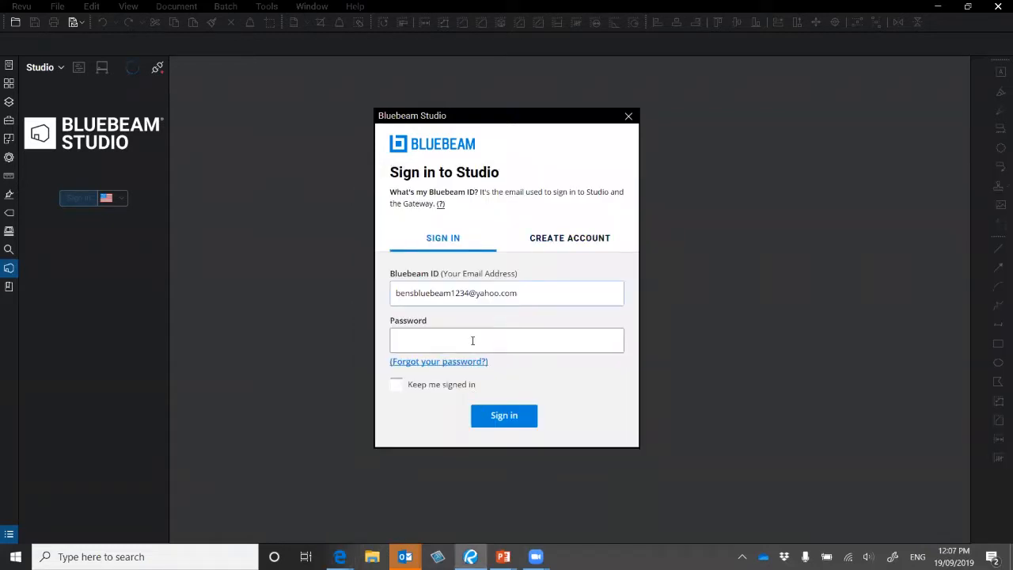
pyautogui.click(535, 298)
pyautogui.hotkey('ctrl', 'c')
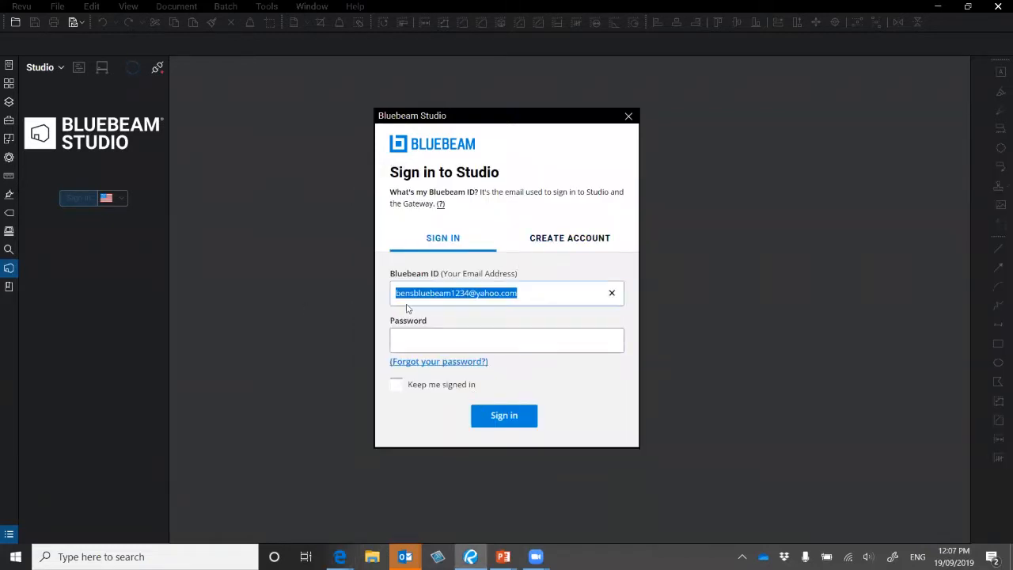
pyautogui.click(566, 241)
# - Fill in the first name, last name, display name, e-mail and password for the new account
pyautogui.click(444, 282)
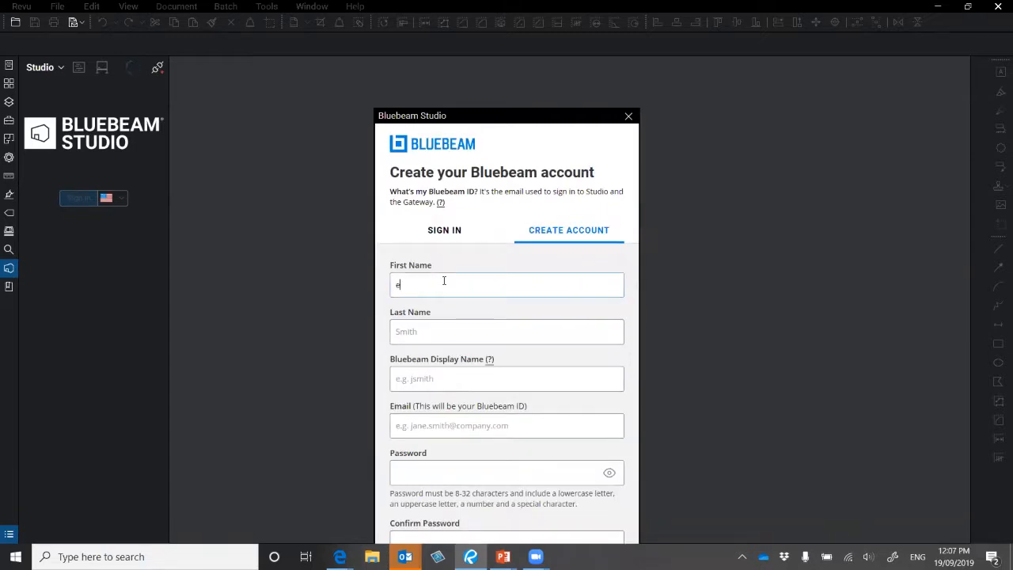
pyautogui.click(440, 330)
pyautogui.click(439, 385)
pyautogui.write('BenB')
pyautogui.click(467, 427)
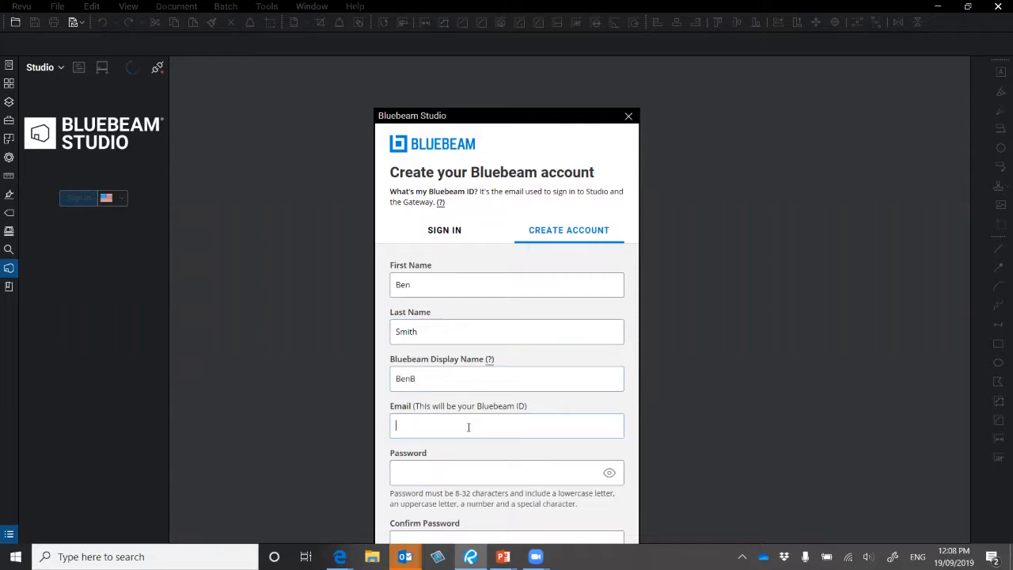
pyautogui.hotkey('ctrl', 'v')
pyautogui.click(432, 472)
pyautogui.write('**********')
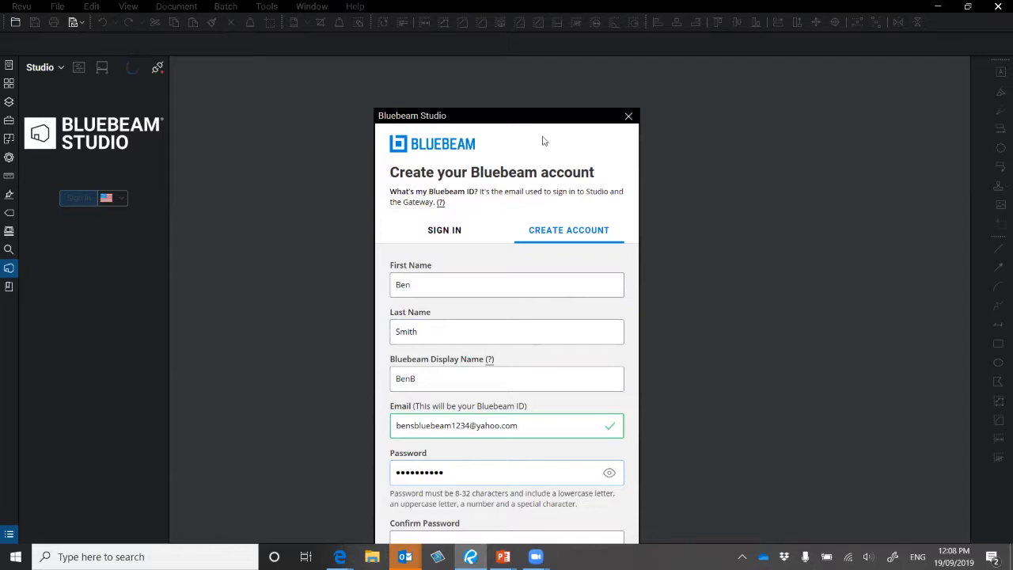
# - Confirm the password, appending '!' to both password fields so they match
pyautogui.moveTo(565, 125); pyautogui.dragTo(600, 74)
pyautogui.click(464, 493)
pyautogui.write('***********')
pyautogui.scroll(-1, 534, 530)
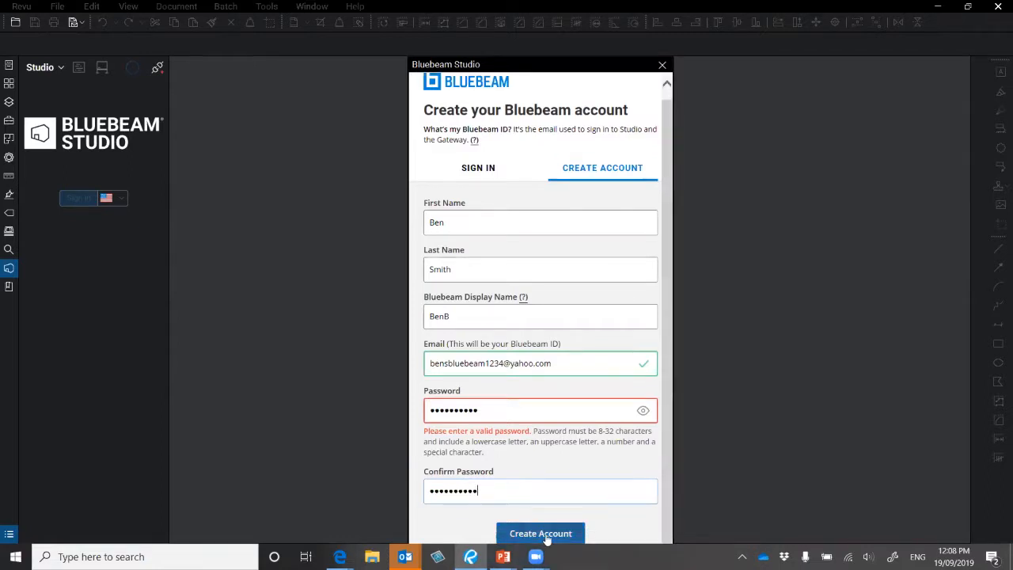
pyautogui.click(511, 412)
pyautogui.write('!')
pyautogui.click(519, 491)
pyautogui.write('!')
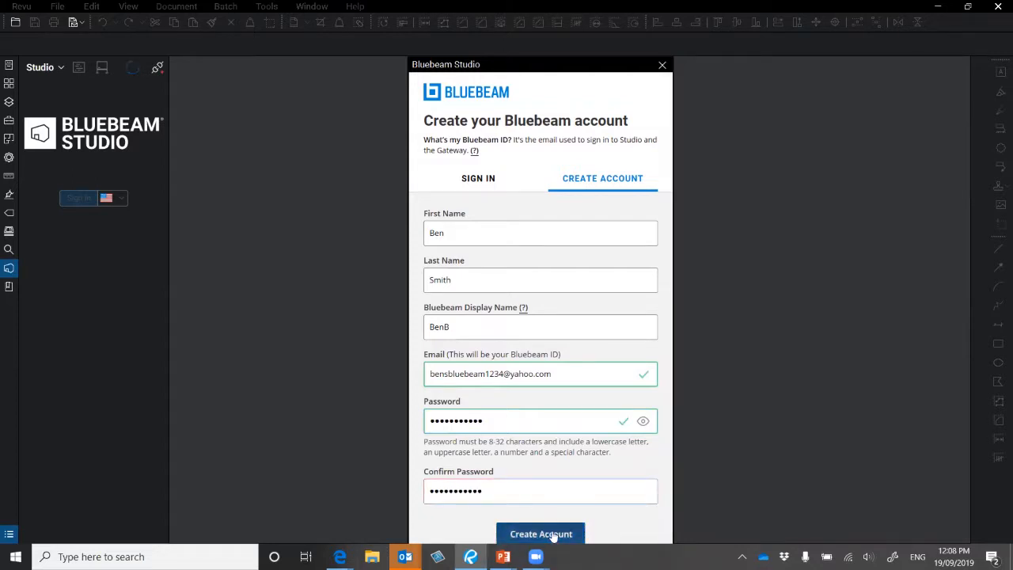
# - Submit the account details and accept the Studio terms of use
pyautogui.click(551, 533)
pyautogui.scroll(-3, 603, 261)
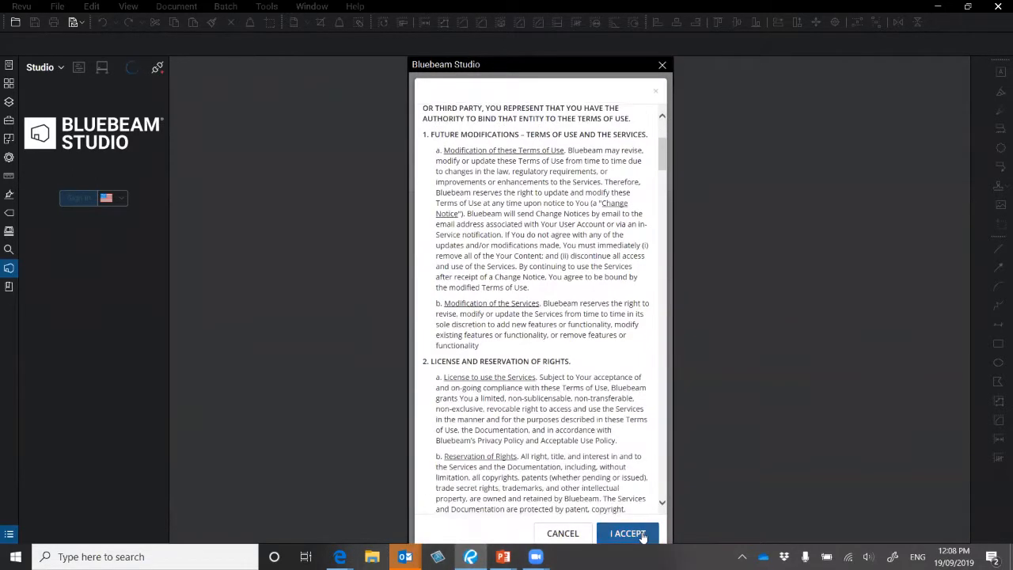
pyautogui.scroll(-4, 575, 463)
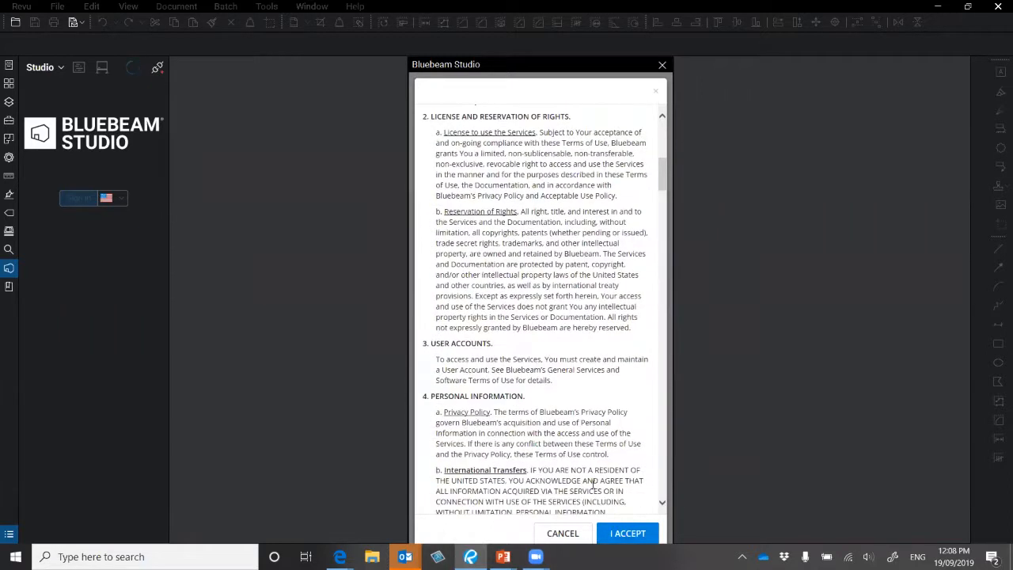
pyautogui.click(621, 533)
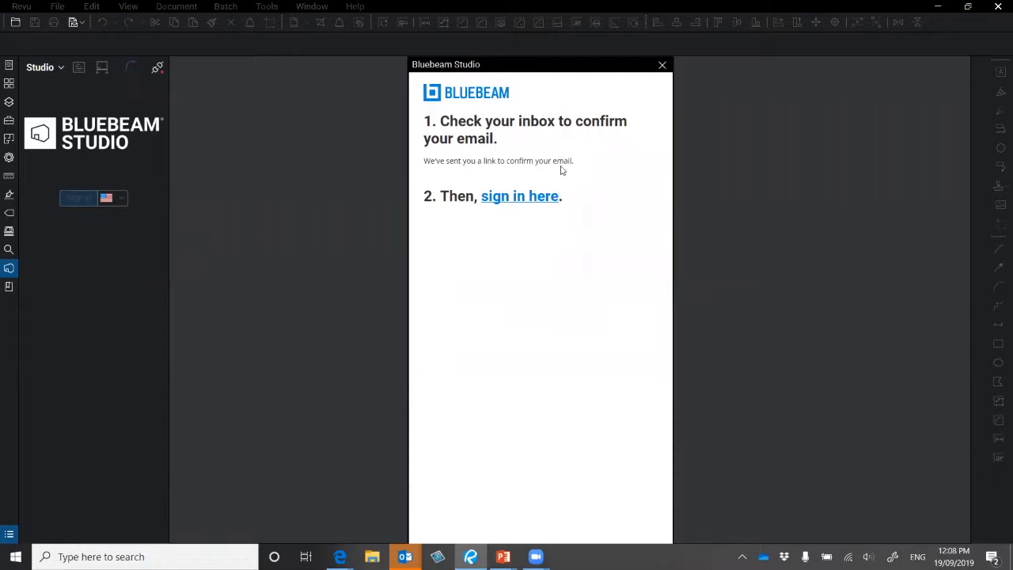
# - Confirm the Bluebeam ID from the verification e-mail in Yahoo Mail, then return to the Studio dialog
pyautogui.hotkey('alt', 'Tab')
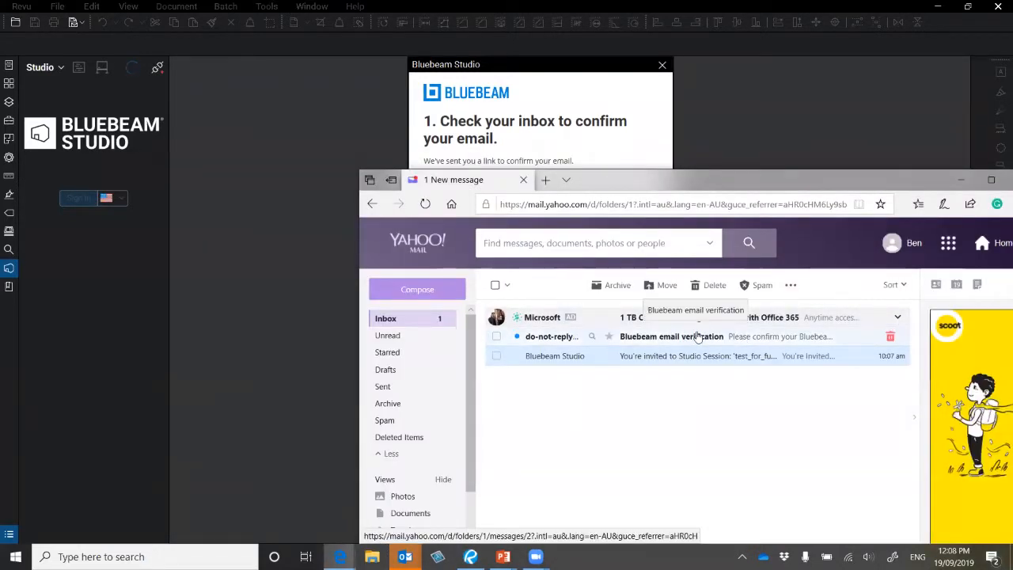
pyautogui.click(710, 337)
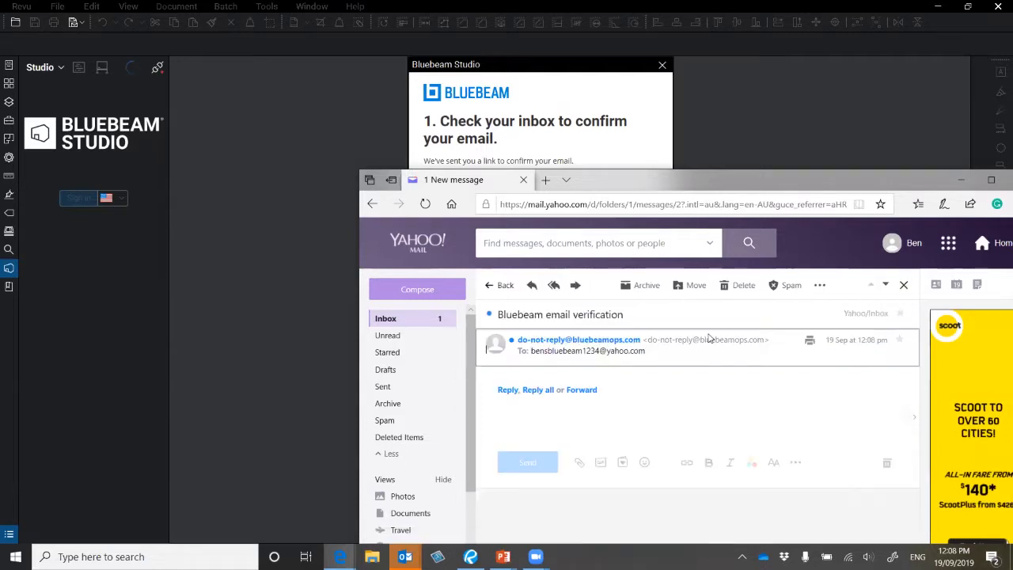
pyautogui.scroll(-3, 764, 458)
pyautogui.scroll(-2, 764, 458)
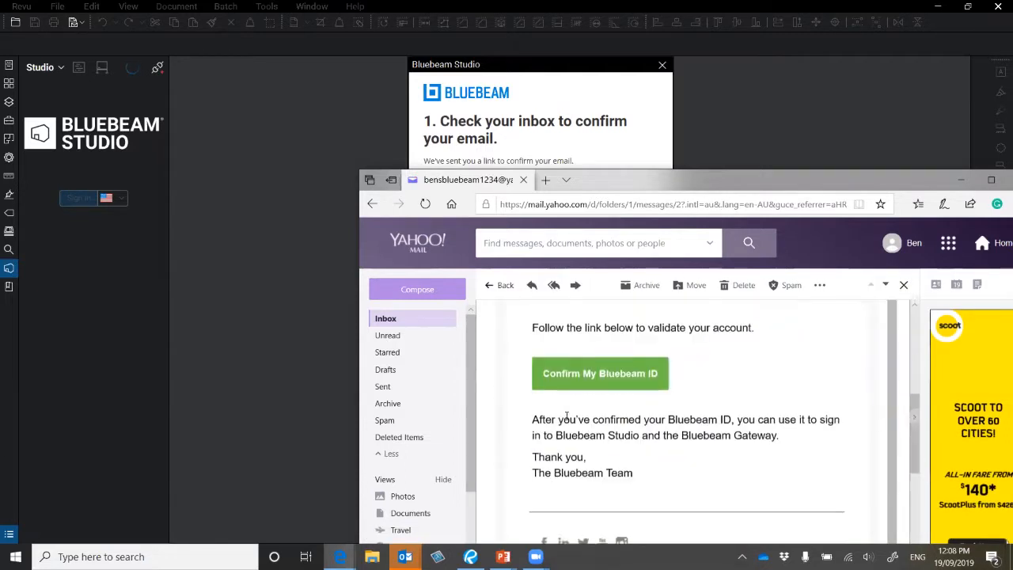
pyautogui.click(619, 373)
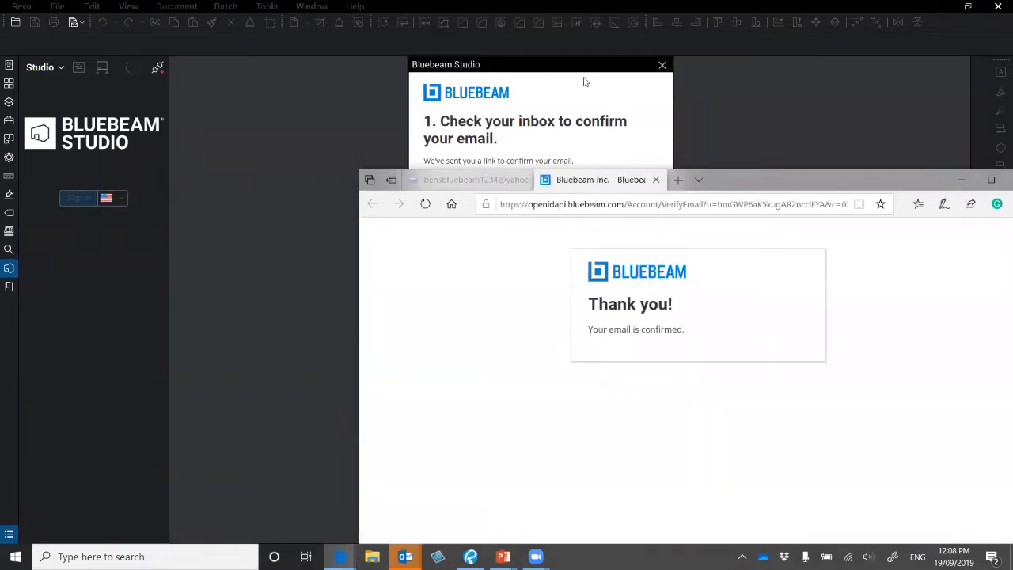
pyautogui.click(584, 79)
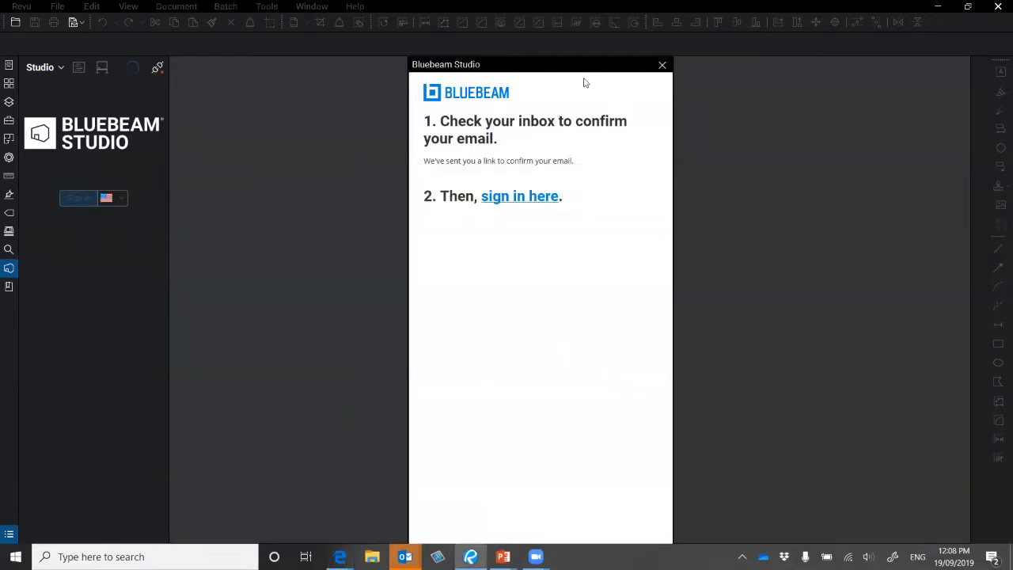
# - Sign in to Studio by pasting the other Bluebeam ID and entering its password
pyautogui.click(522, 199)
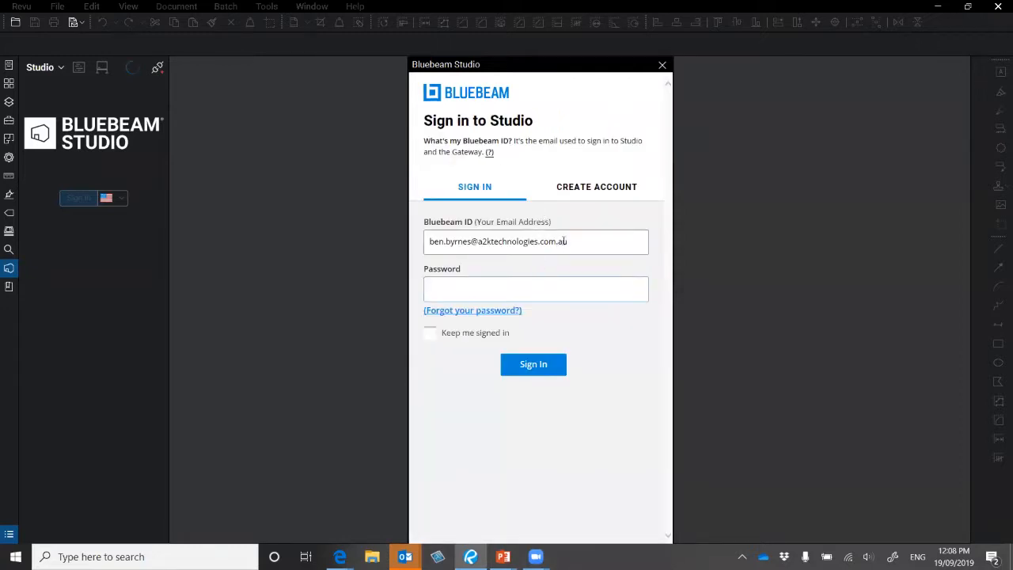
pyautogui.moveTo(592, 247); pyautogui.dragTo(414, 259)
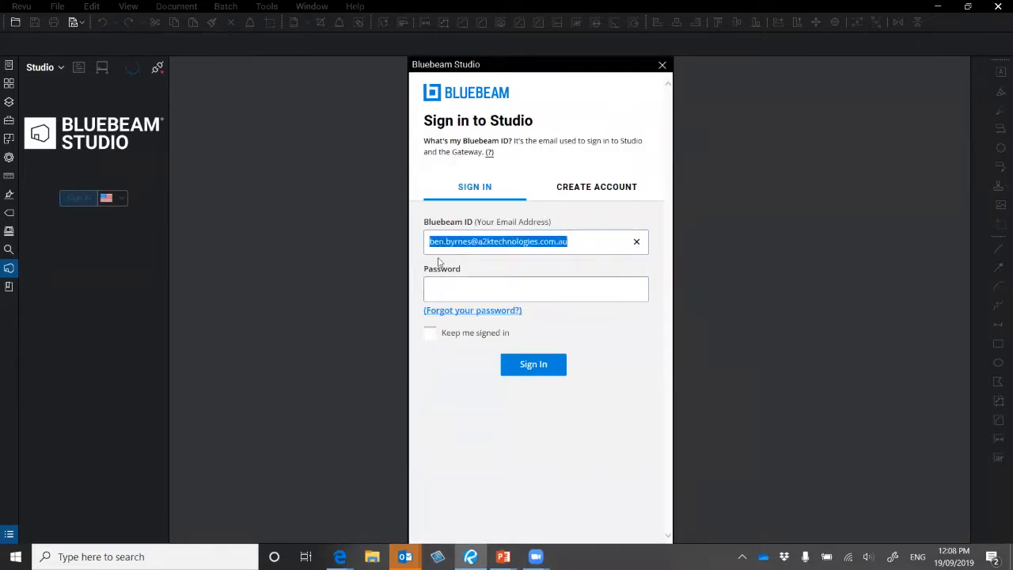
pyautogui.hotkey('ctrl', 'v')
pyautogui.click(522, 291)
pyautogui.write('***********')
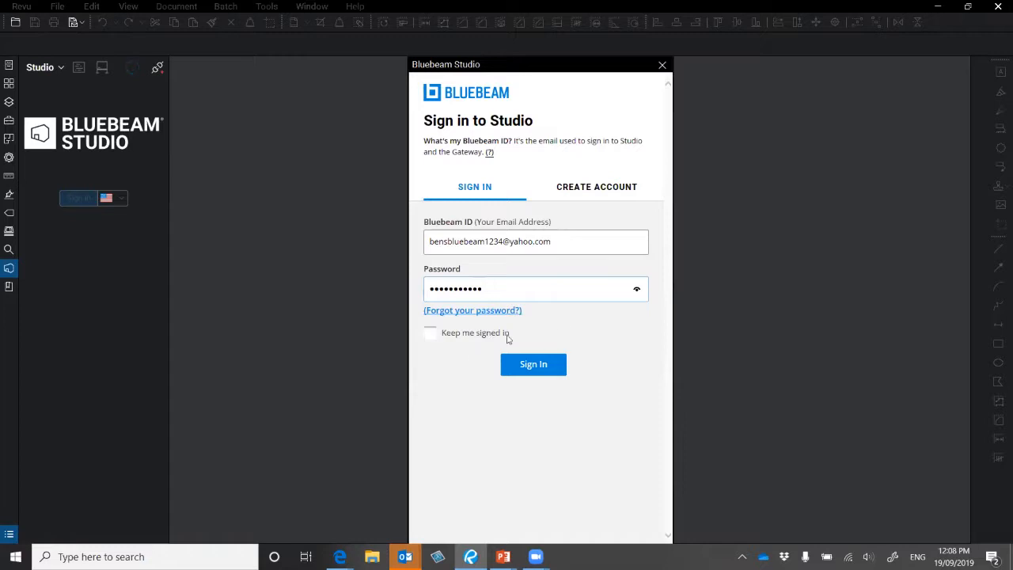
pyautogui.click(543, 369)
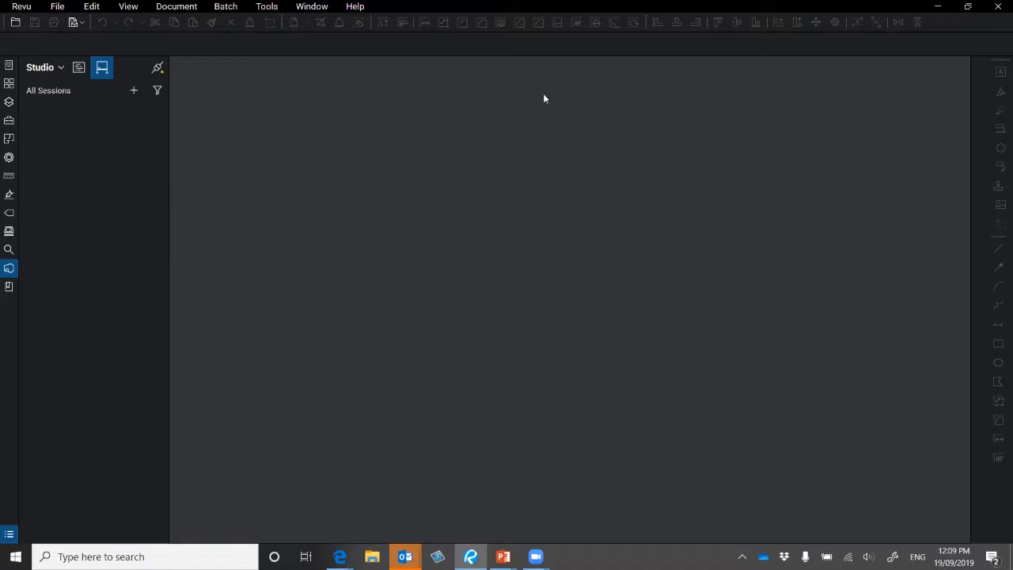
# - Check the Studio connection, dismiss the Work Offline prompt, and sign out of Studio
pyautogui.click(158, 68)
pyautogui.click(158, 70)
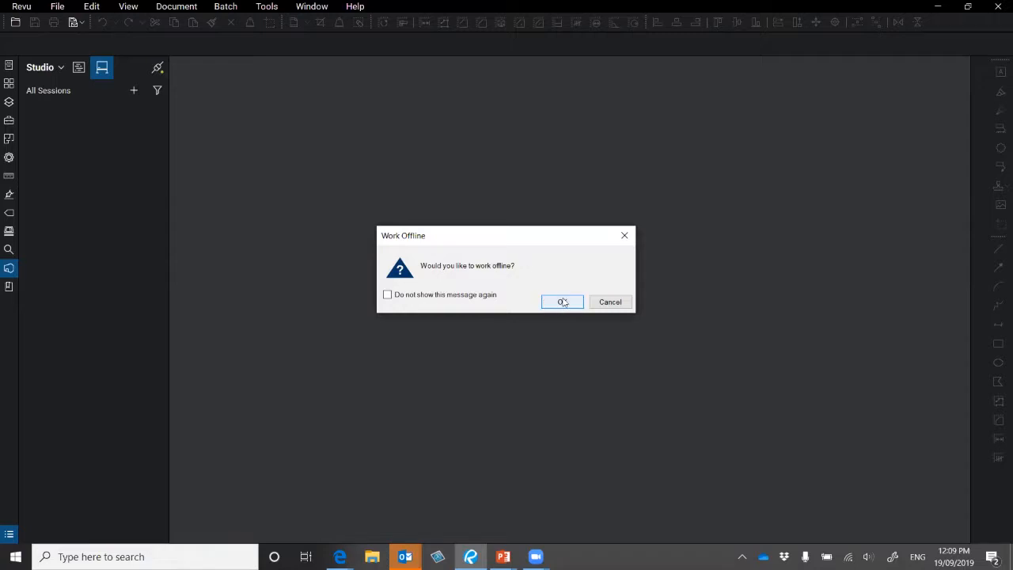
pyautogui.click(625, 235)
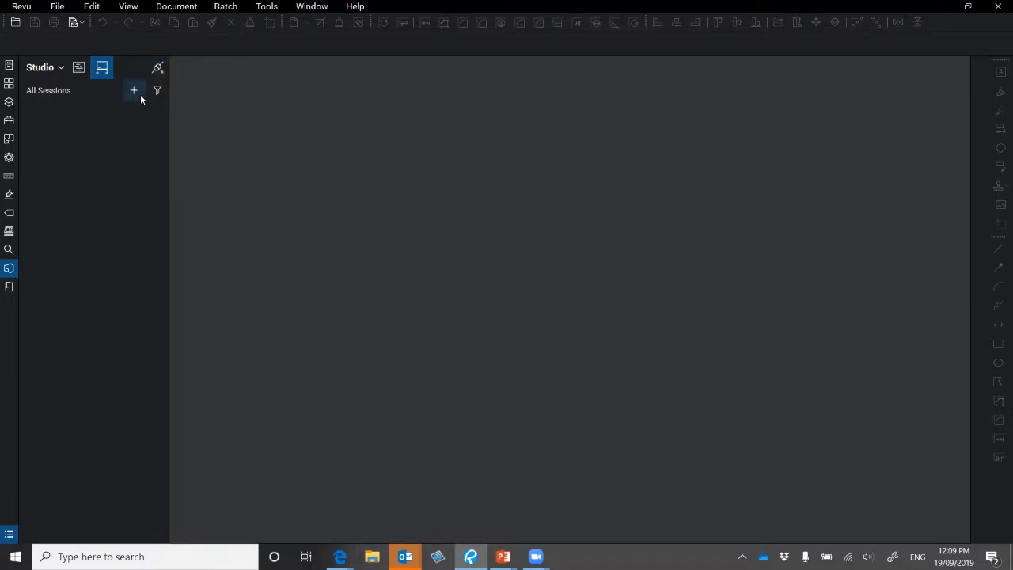
pyautogui.click(61, 69)
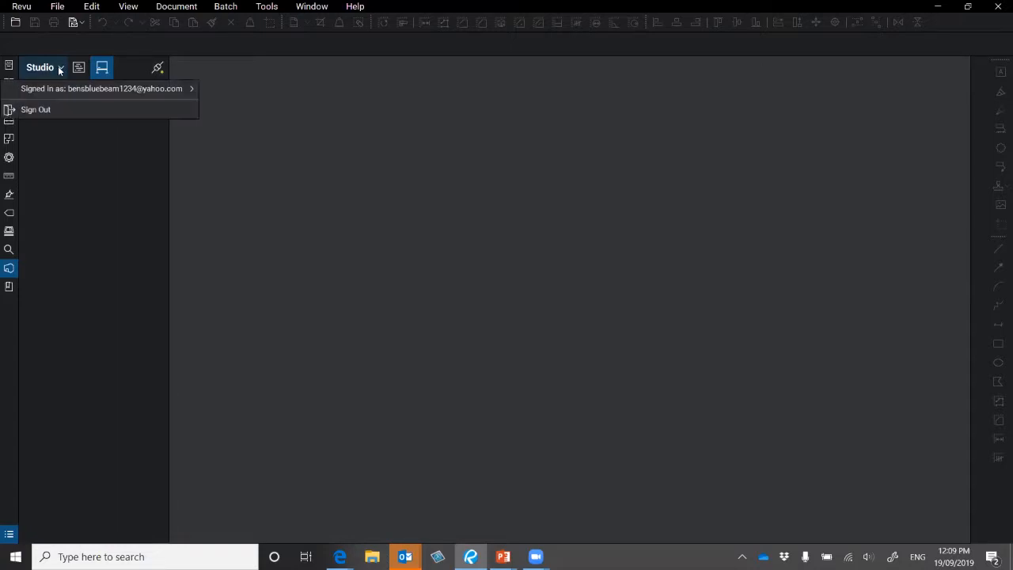
pyautogui.click(68, 111)
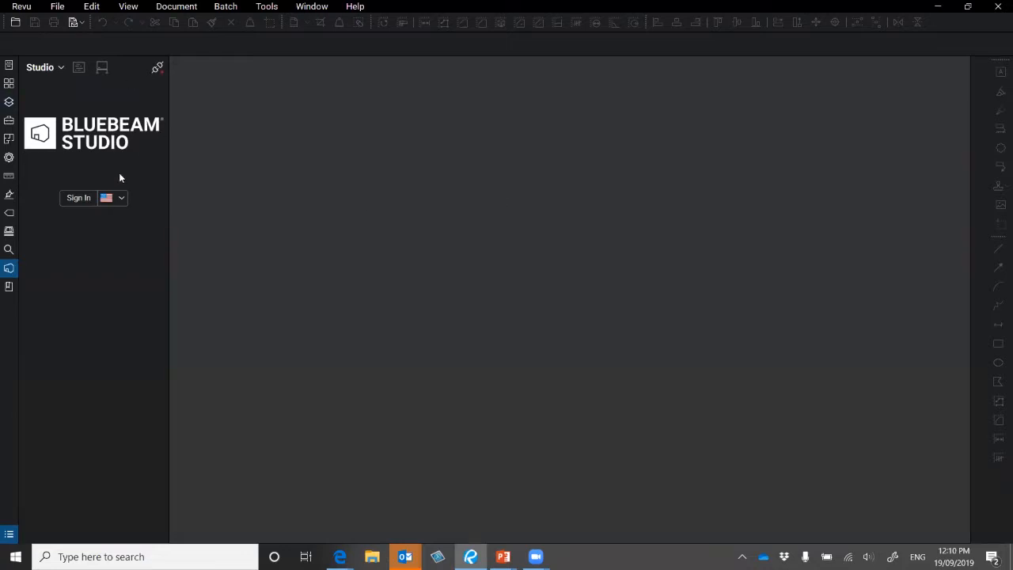
# - Sign in with the work Bluebeam ID and its password, with Keep me signed in ticked
pyautogui.click(79, 199)
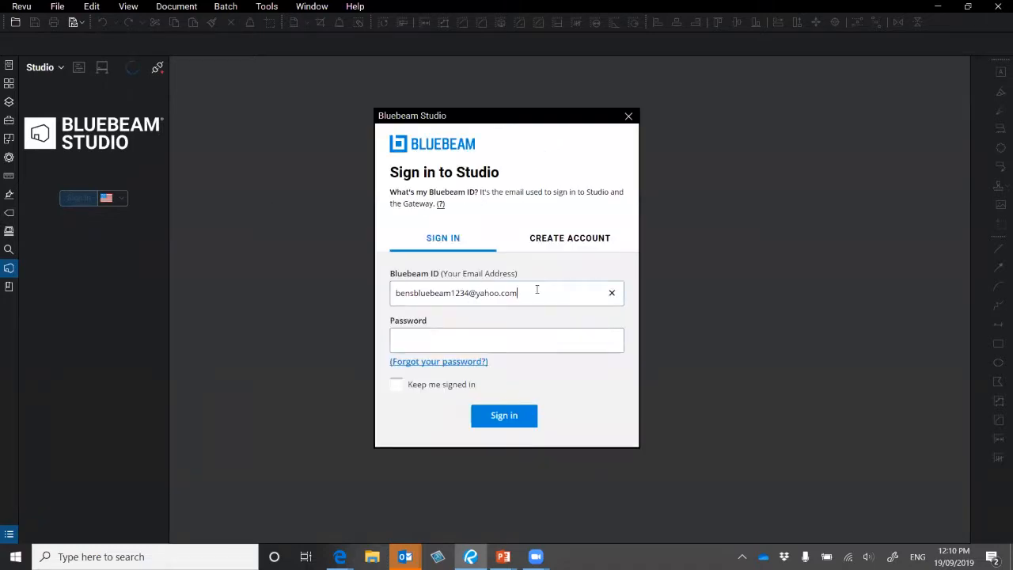
pyautogui.moveTo(535, 291); pyautogui.dragTo(413, 297)
pyautogui.write('Be')
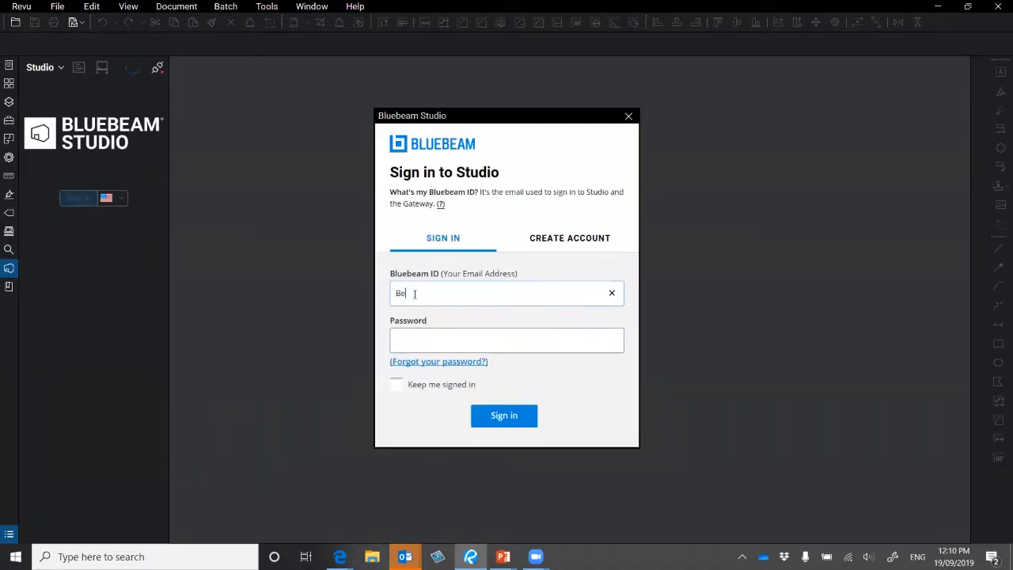
pyautogui.press('BackSpace')
pyautogui.press('BackSpace')
pyautogui.press('Tab')
pyautogui.write('**********')
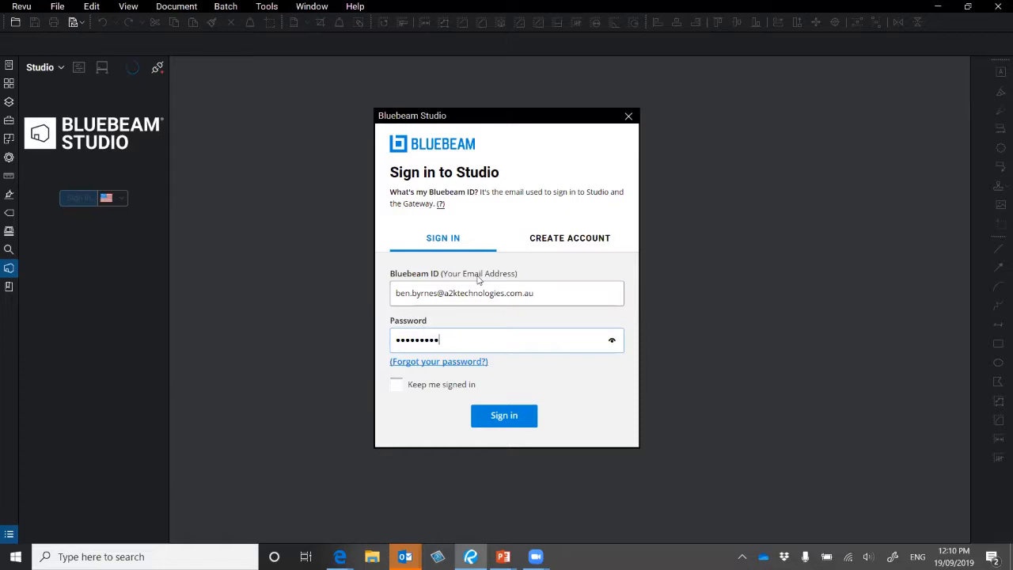
pyautogui.click(395, 386)
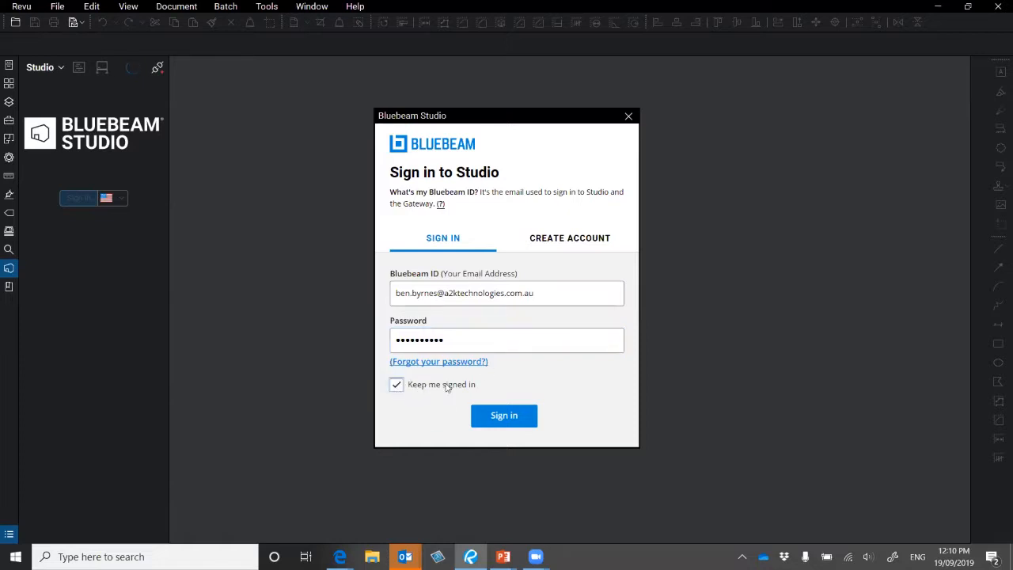
pyautogui.write('*')
pyautogui.click(508, 417)
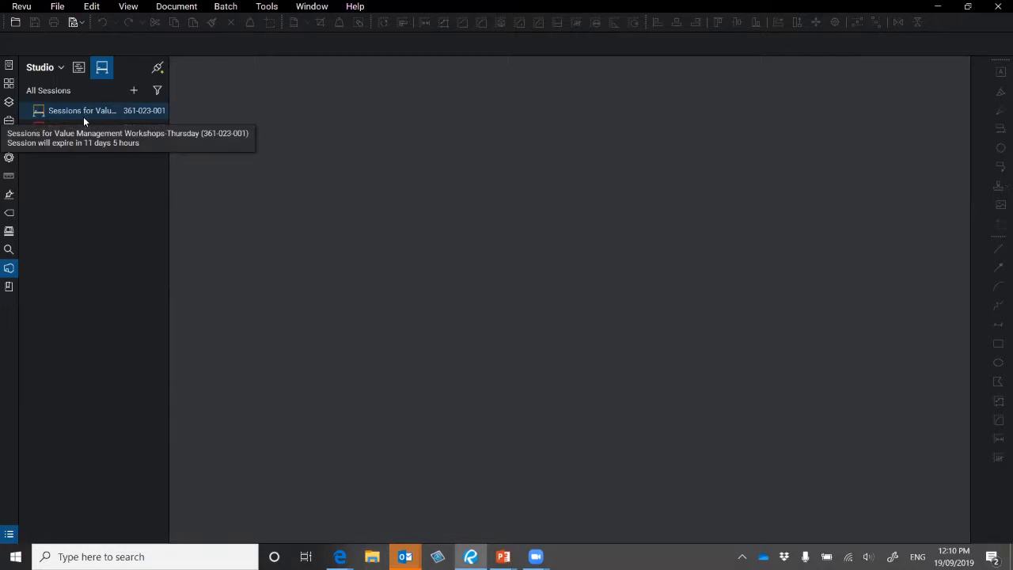
# - Start a new Studio session named Archs_Factory
pyautogui.click(135, 91)
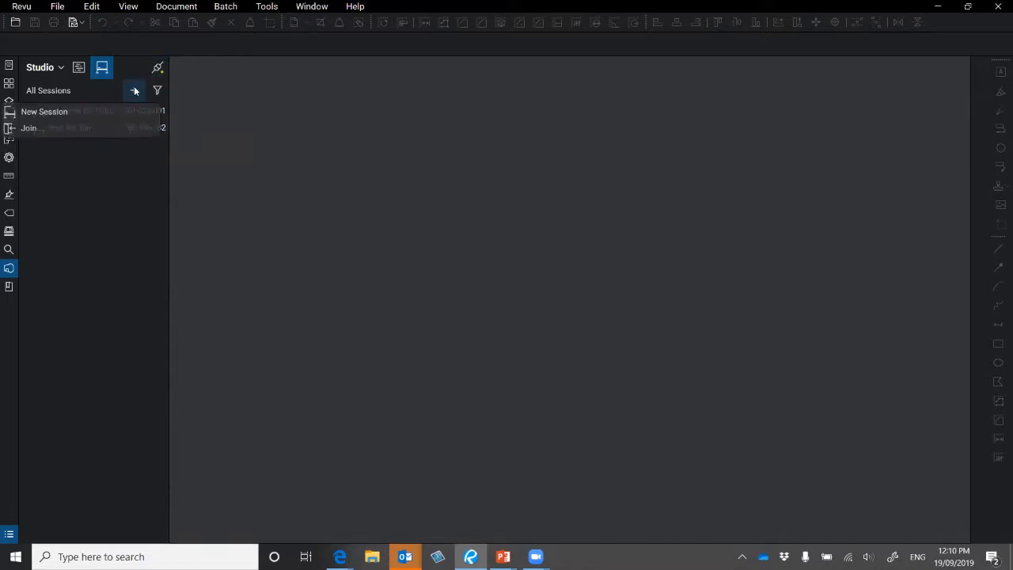
pyautogui.click(41, 113)
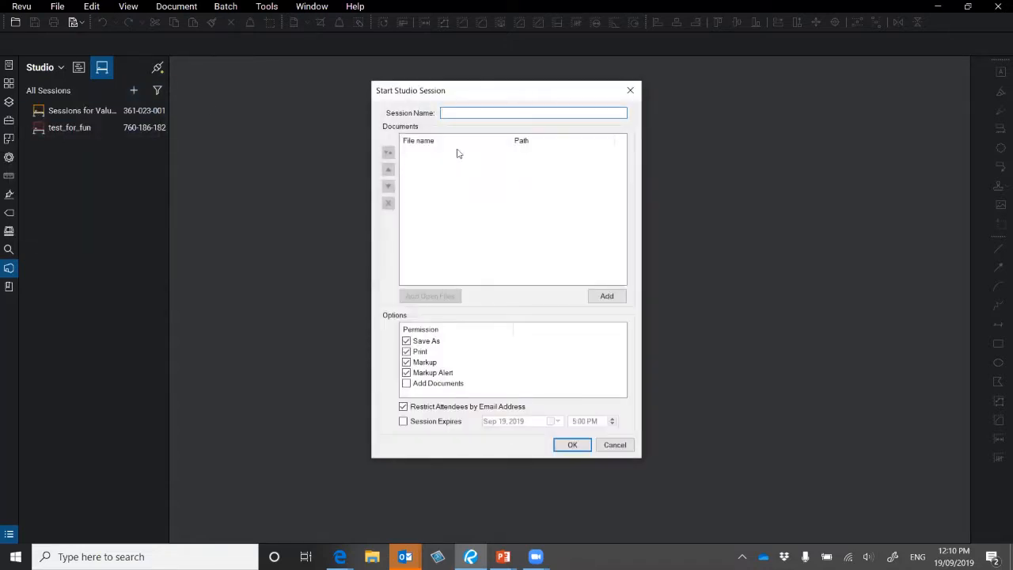
pyautogui.write('Archs_Factory')
# - Add 001-A01-1.pdf, 001-A02-1.pdf and 001-A03-1.pdf from disk to the session
pyautogui.click(610, 299)
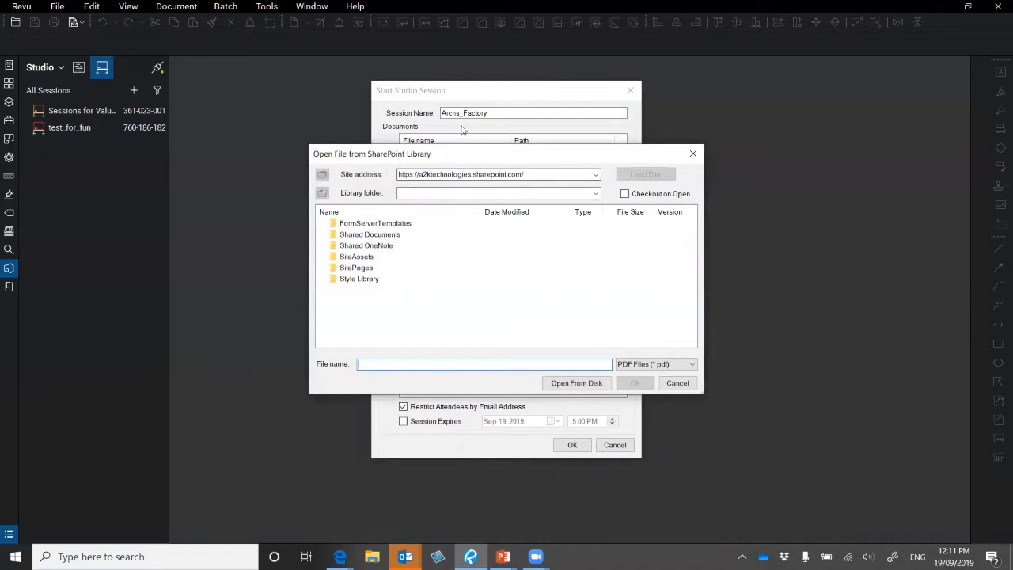
pyautogui.click(574, 383)
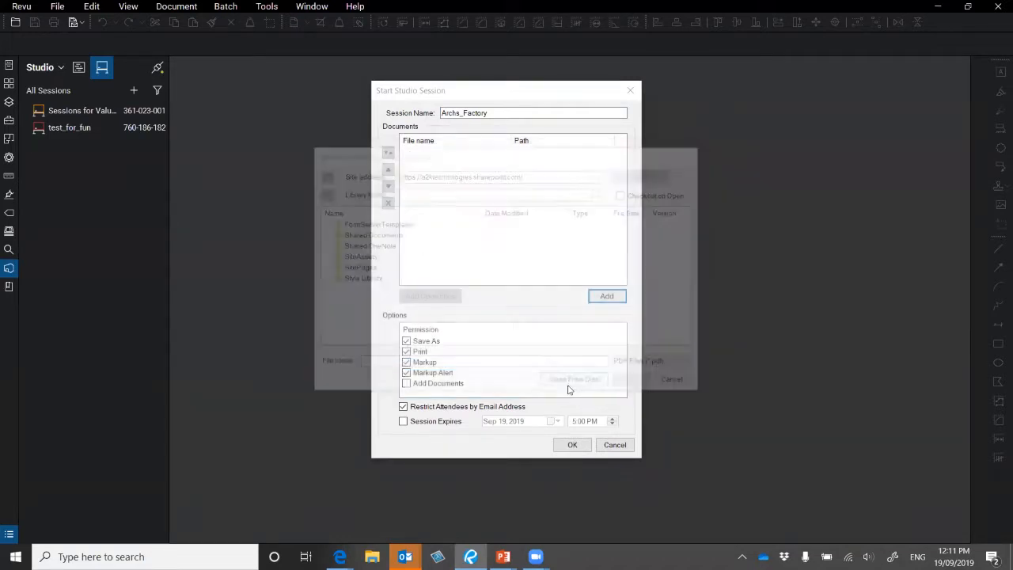
pyautogui.click(646, 192)
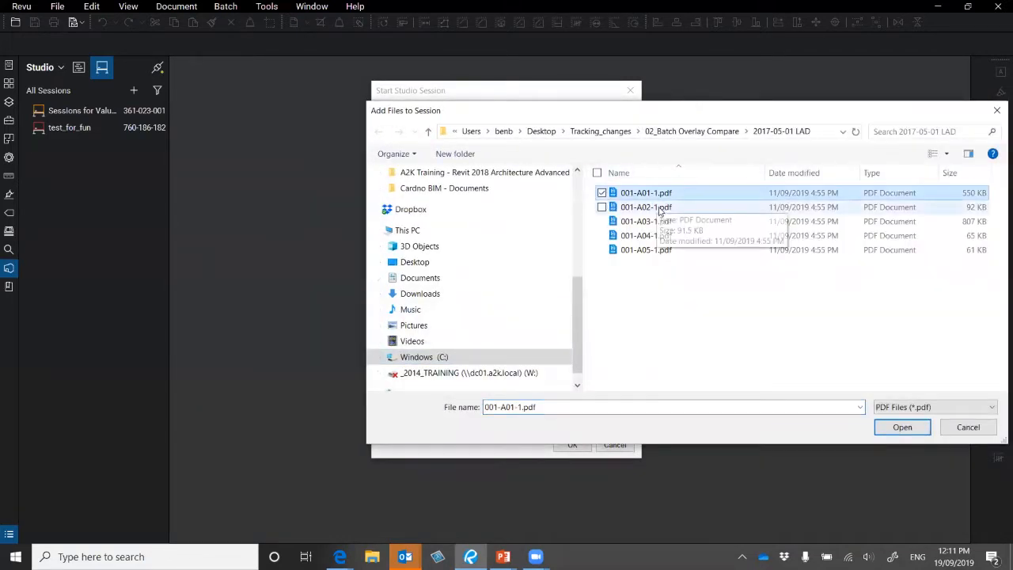
pyautogui.keyDown('ctrl'); pyautogui.click(645, 207); pyautogui.keyUp('ctrl')
pyautogui.keyDown('ctrl'); pyautogui.click(646, 222); pyautogui.keyUp('ctrl')
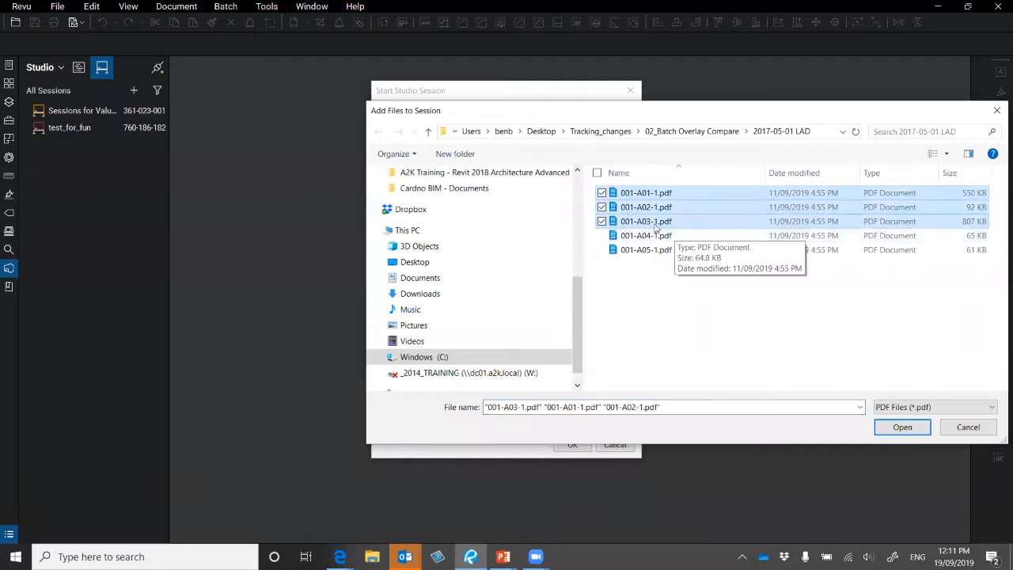
pyautogui.click(918, 427)
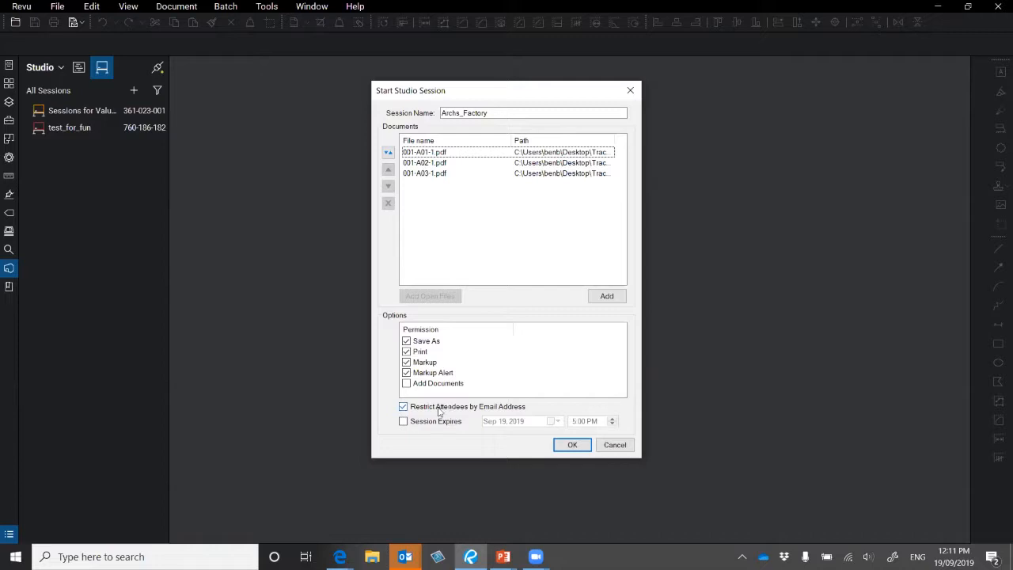
# - Set the Archs_Factory session to expire on Sep 25, 2019 and create it
pyautogui.click(404, 421)
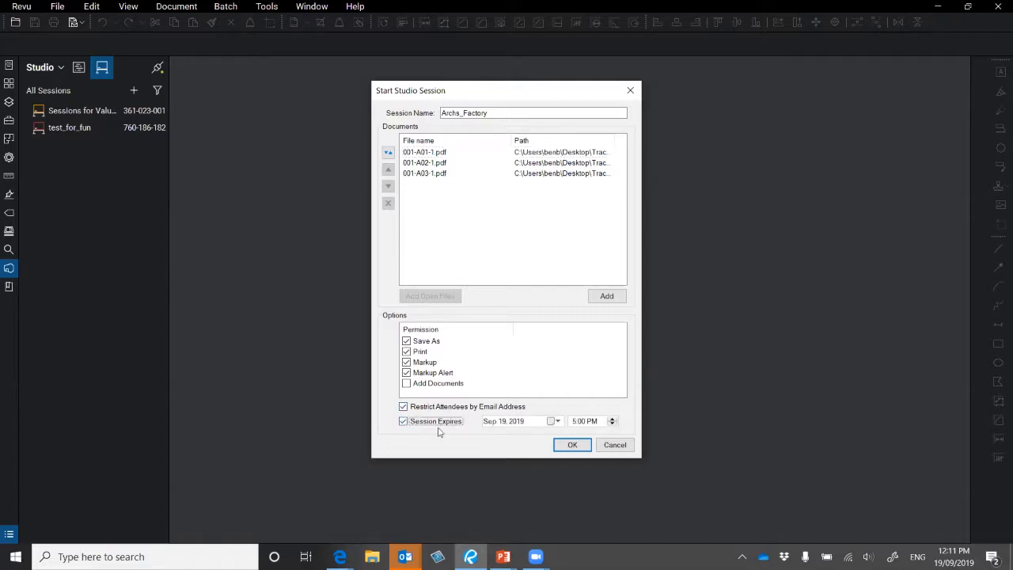
pyautogui.click(558, 421)
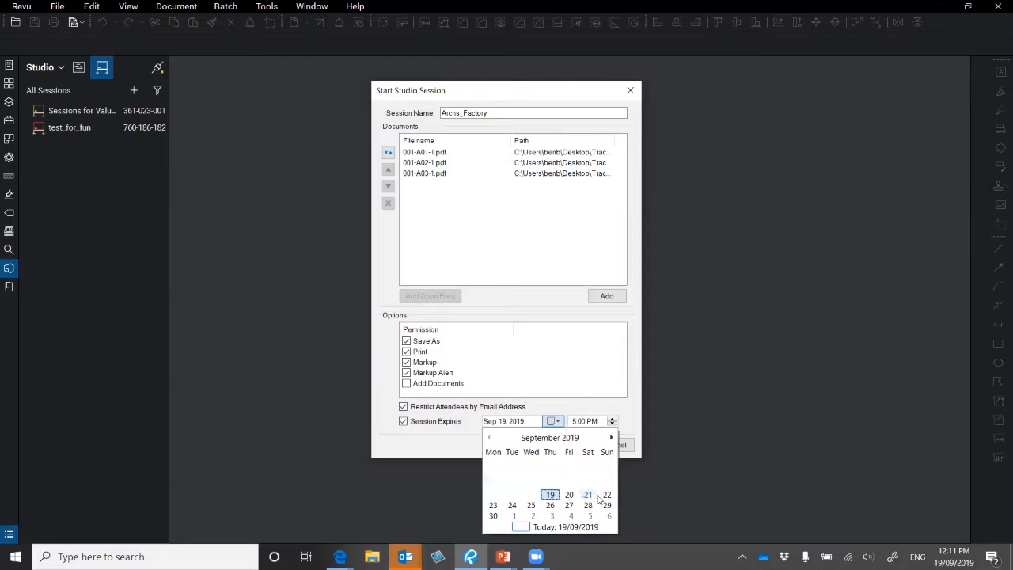
pyautogui.click(531, 508)
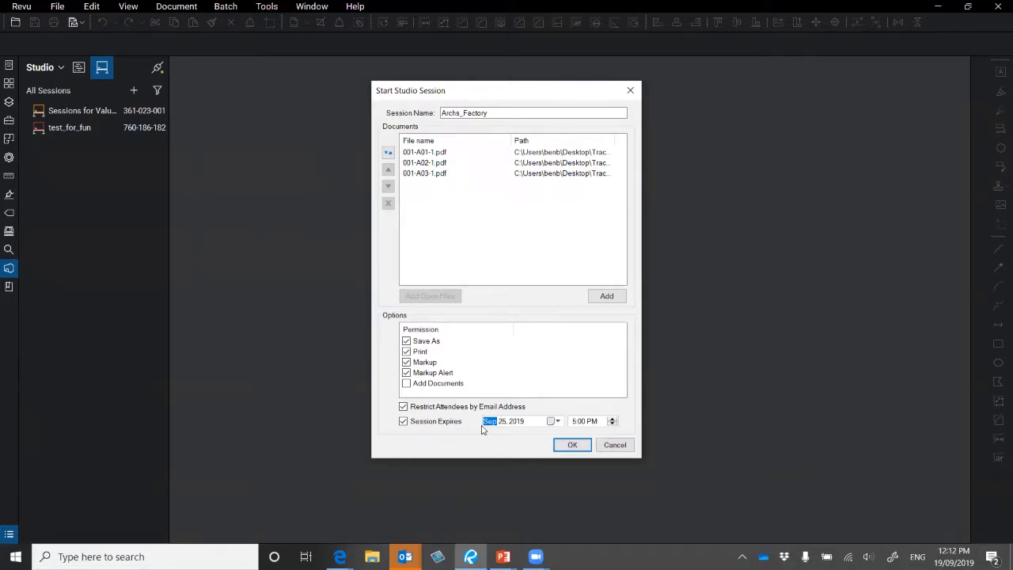
pyautogui.click(572, 446)
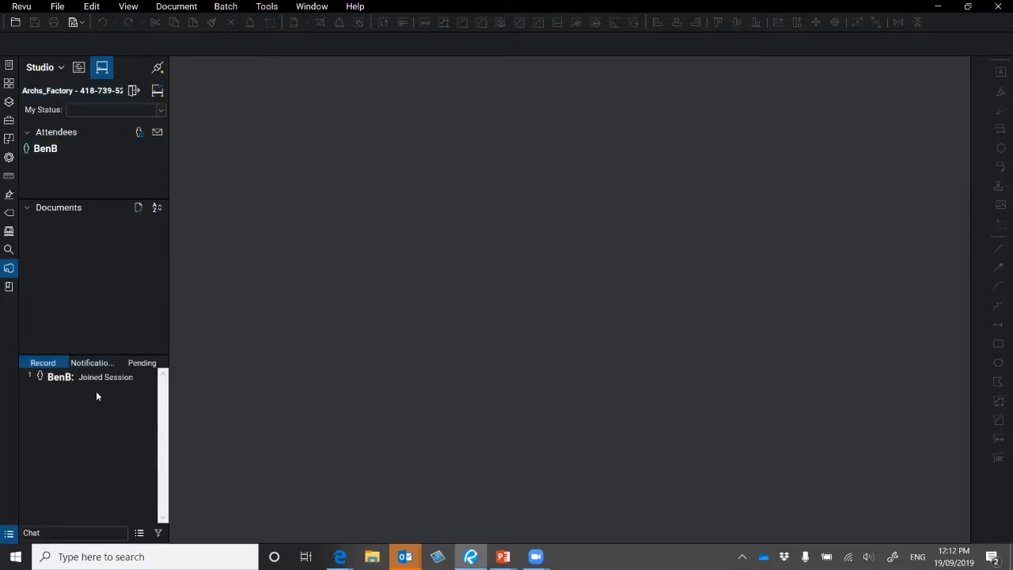
# - Start adding an invitee to Archs_Factory, then bring up the Bluebeam confirmation page in the browser
pyautogui.moveTo(84, 383)
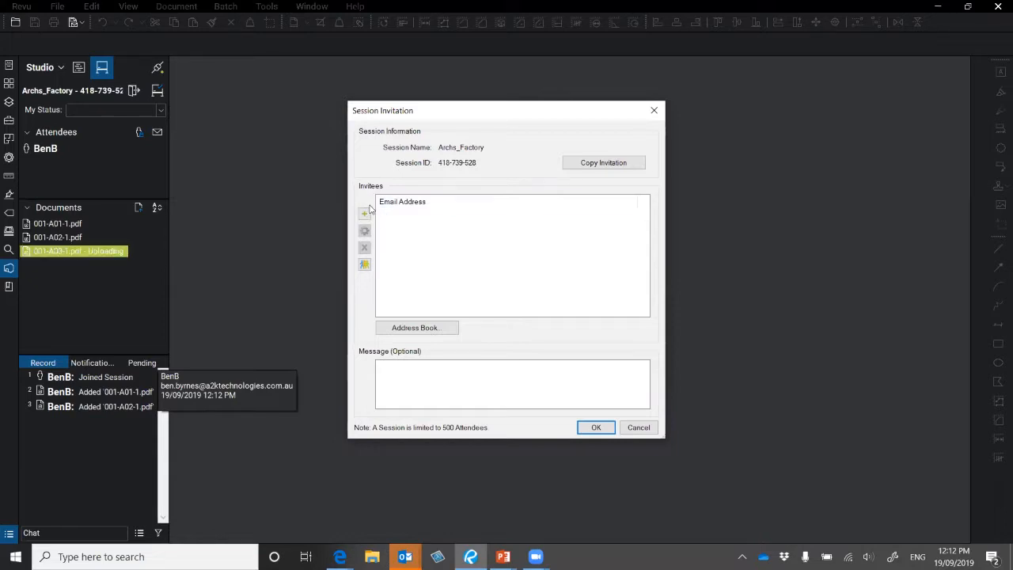
pyautogui.click(364, 215)
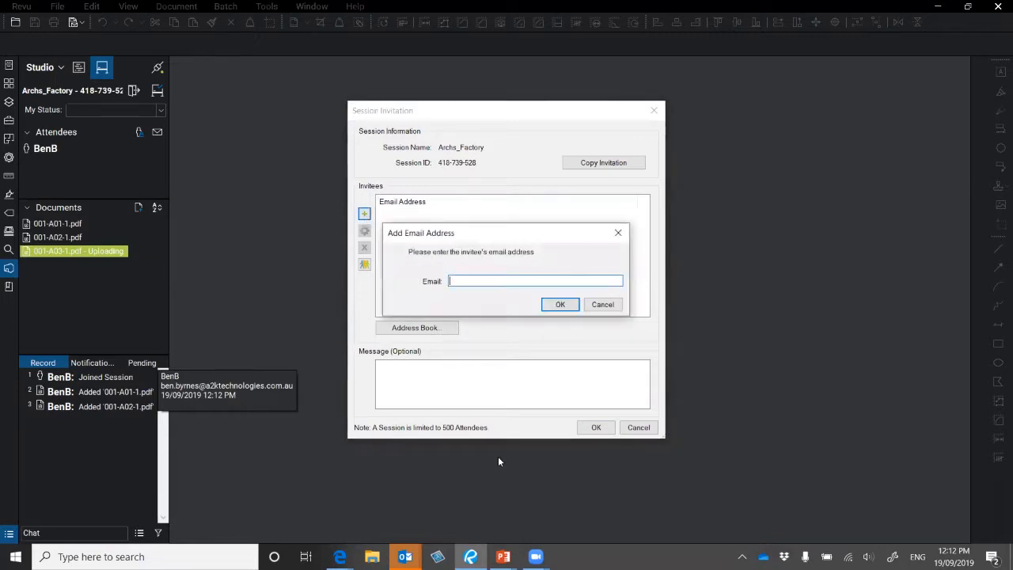
pyautogui.click(339, 556)
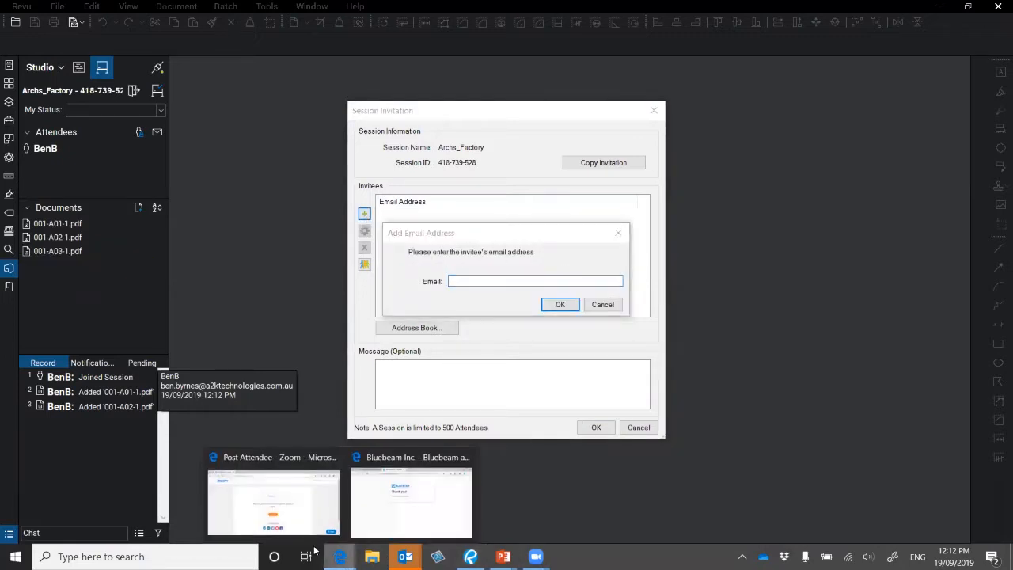
pyautogui.click(402, 499)
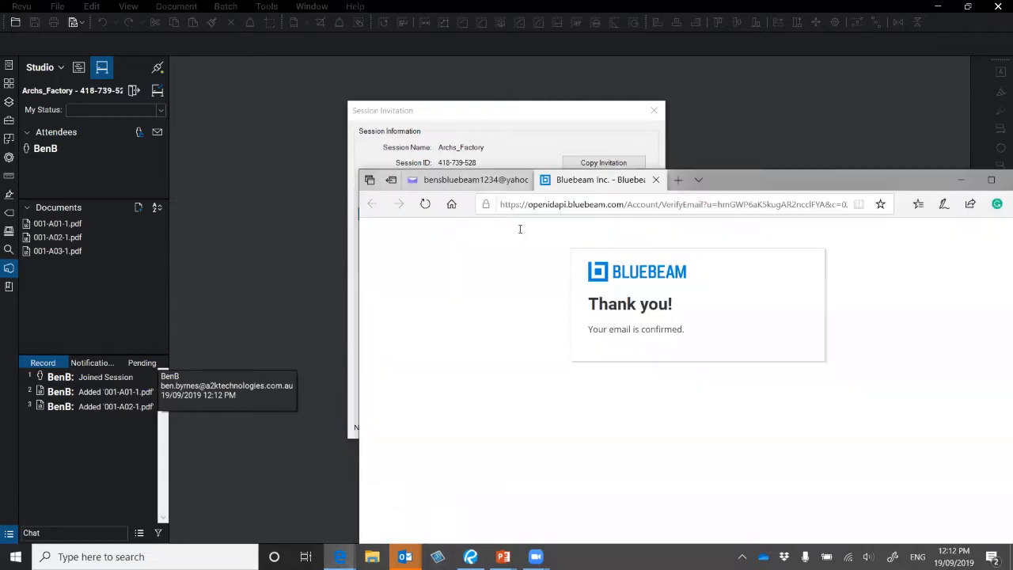
pyautogui.click(480, 180)
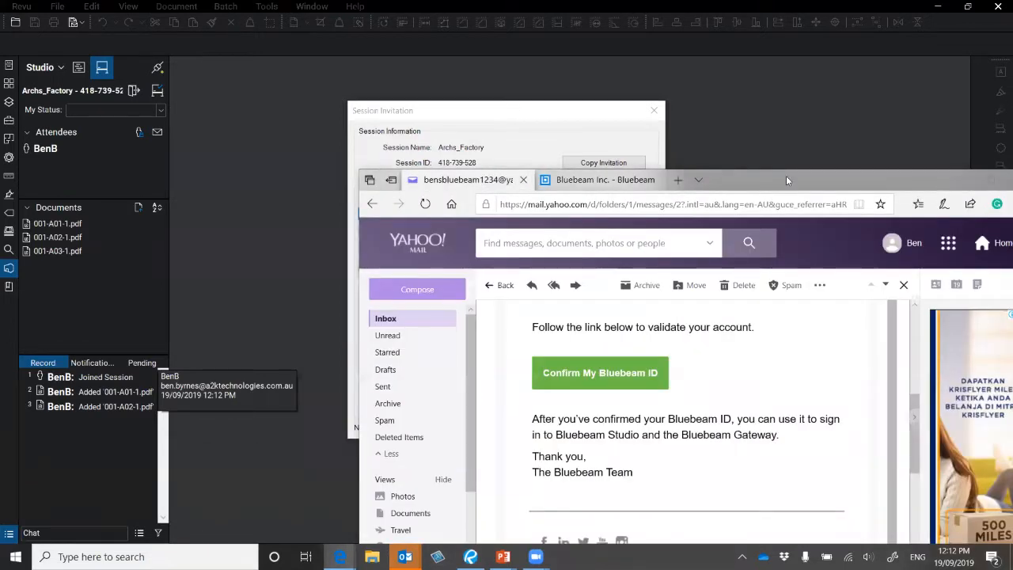
pyautogui.moveTo(786, 177); pyautogui.dragTo(648, 29)
pyautogui.scroll(5, 601, 286)
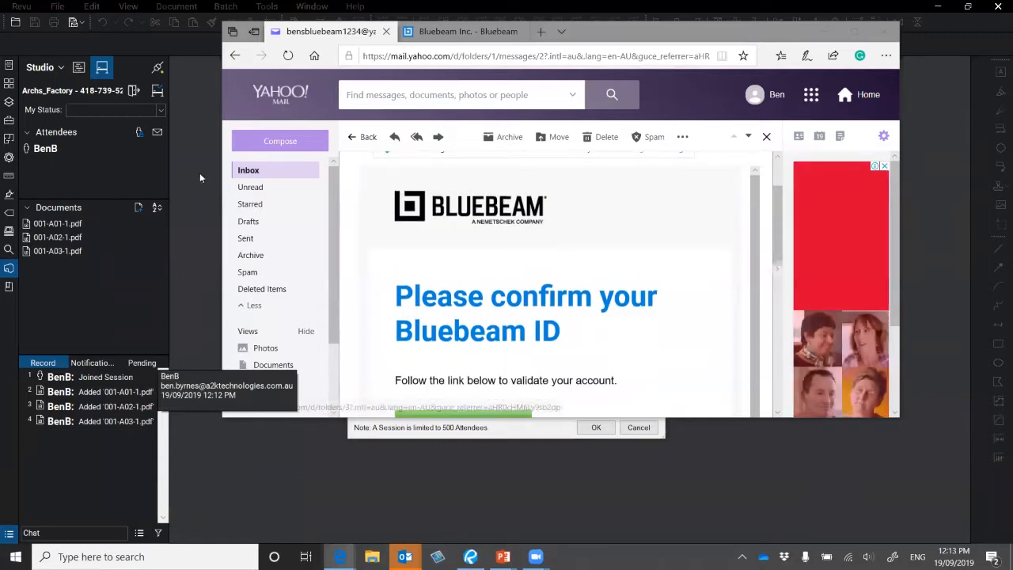
pyautogui.click(267, 171)
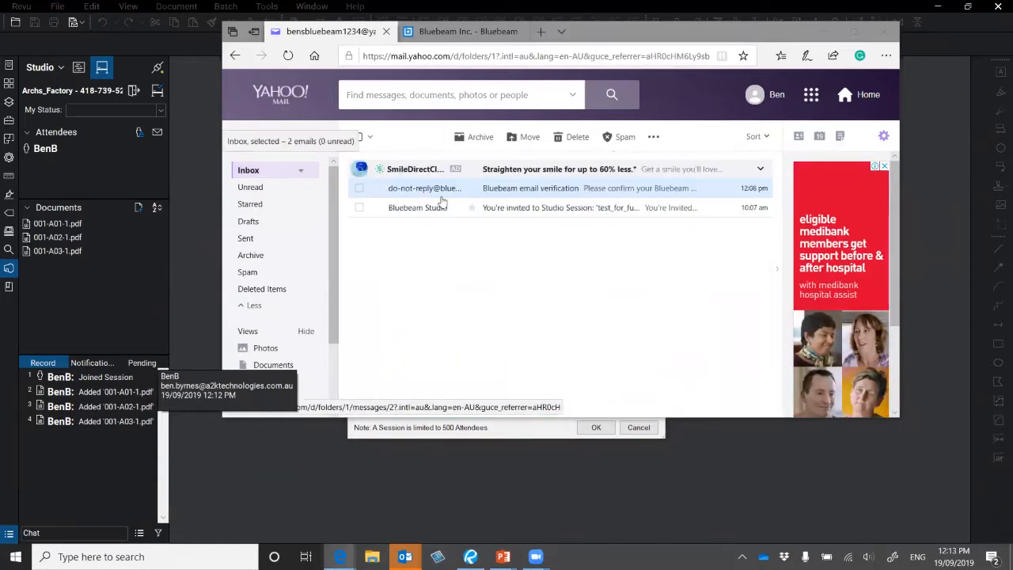
pyautogui.click(417, 212)
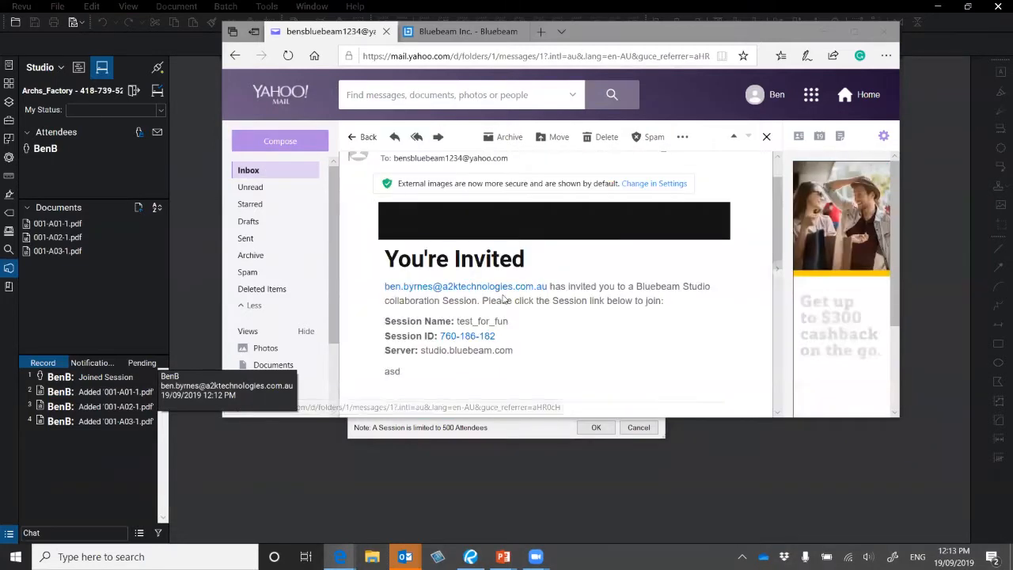
pyautogui.scroll(-2, 357, 266)
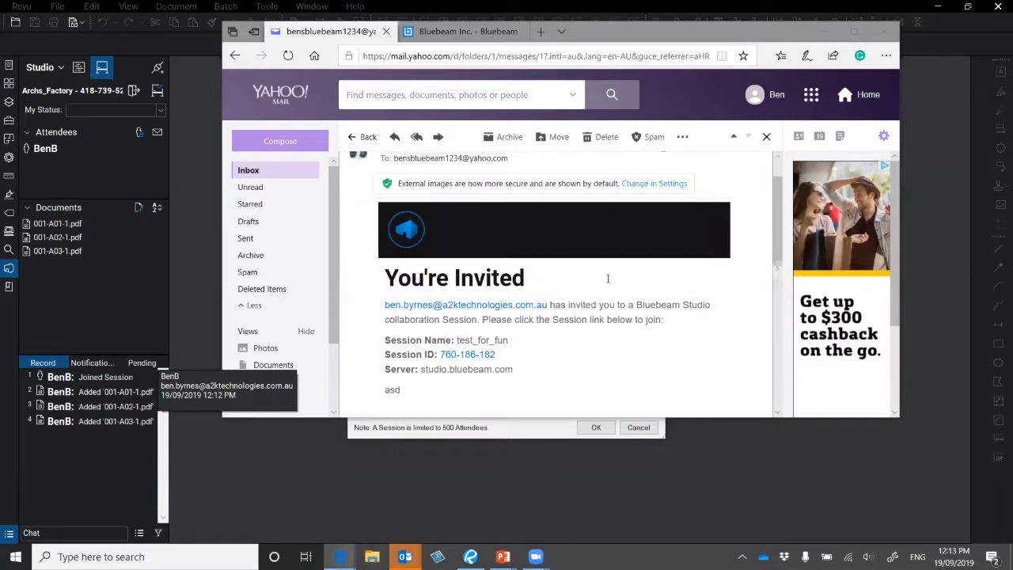
pyautogui.scroll(-3, 467, 188)
pyautogui.scroll(-3, 474, 202)
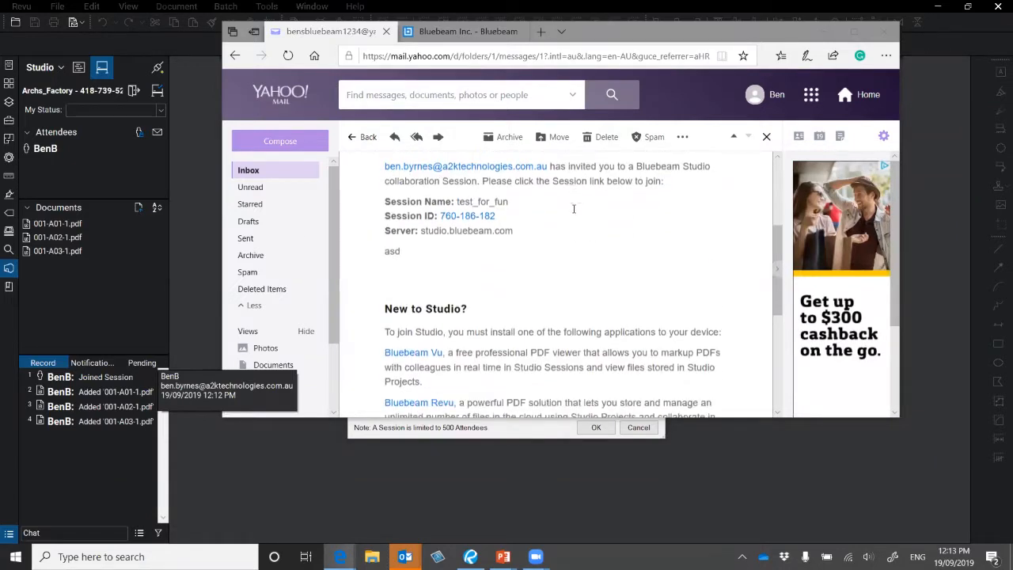
pyautogui.scroll(3, 491, 225)
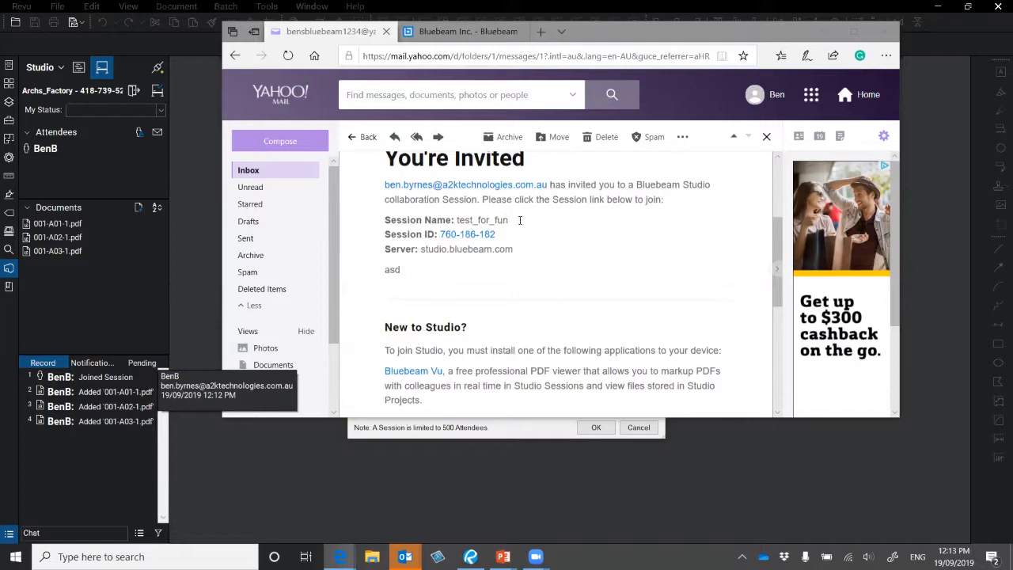
pyautogui.scroll(-5, 467, 269)
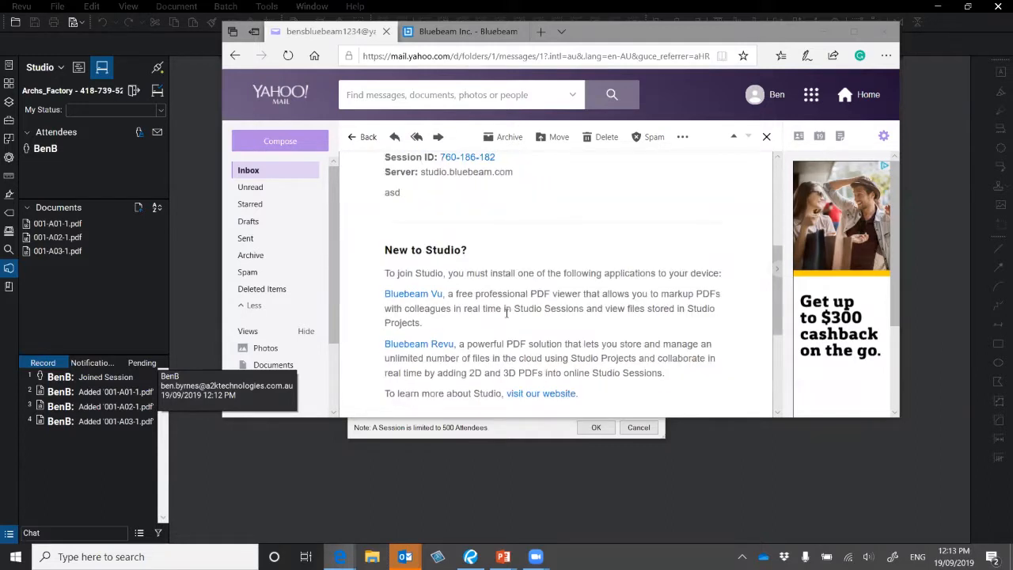
pyautogui.scroll(4, 386, 283)
pyautogui.scroll(1, 472, 239)
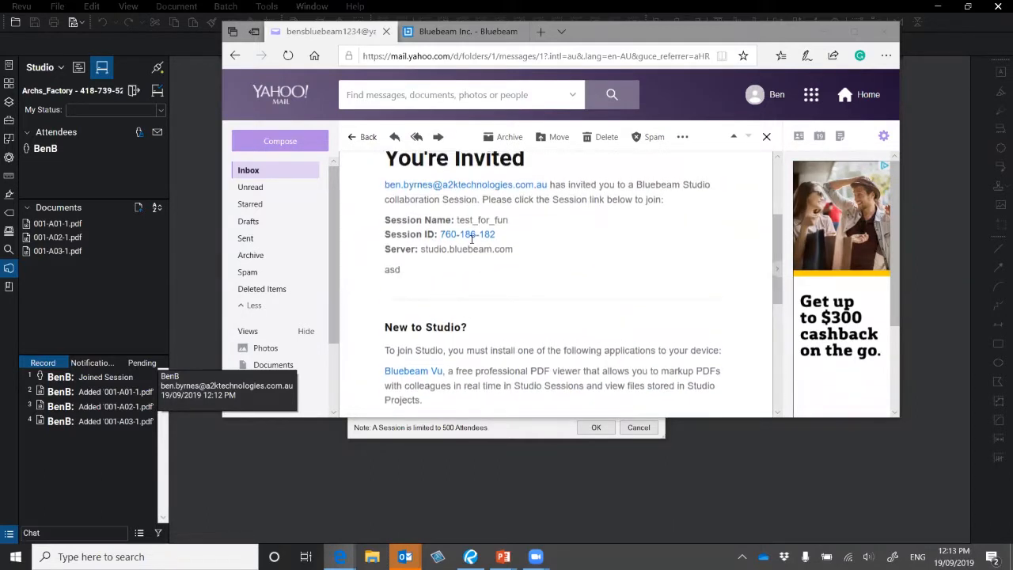
pyautogui.click(830, 6)
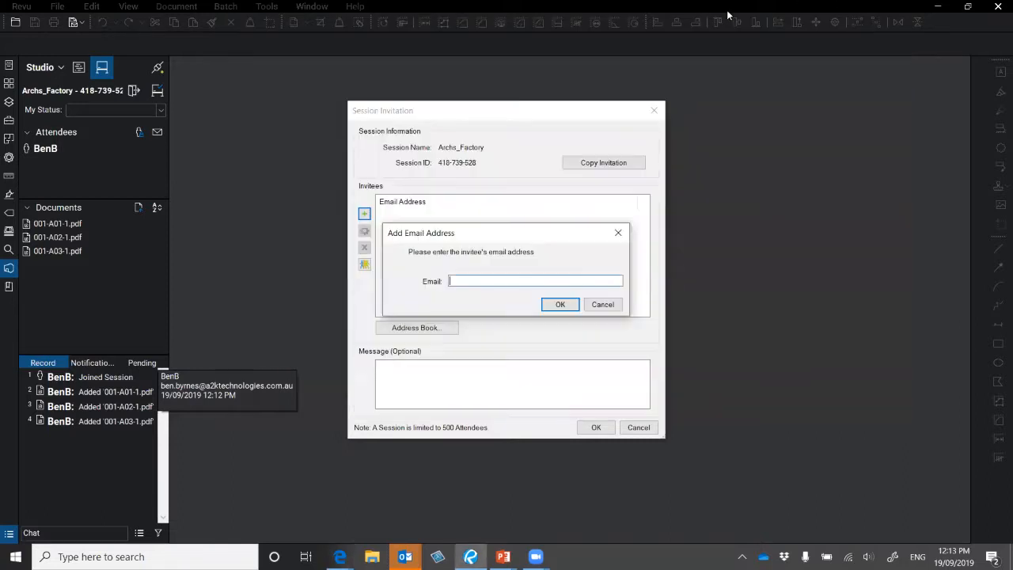
# - Dismiss Add Email Address, confirm no contact groups exist, and cancel the Session Invitation without invitees
pyautogui.click(603, 306)
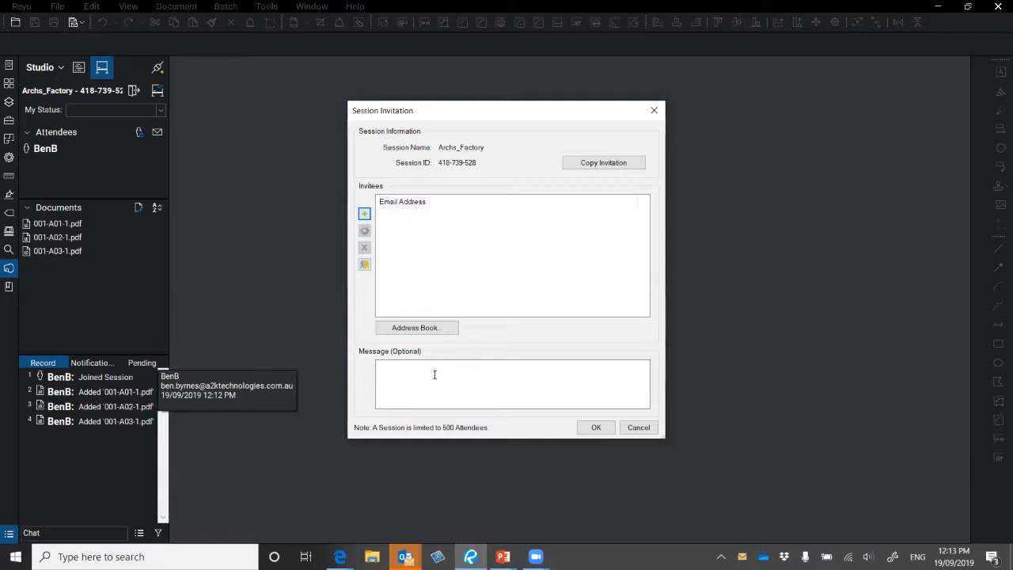
pyautogui.click(364, 267)
pyautogui.click(510, 291)
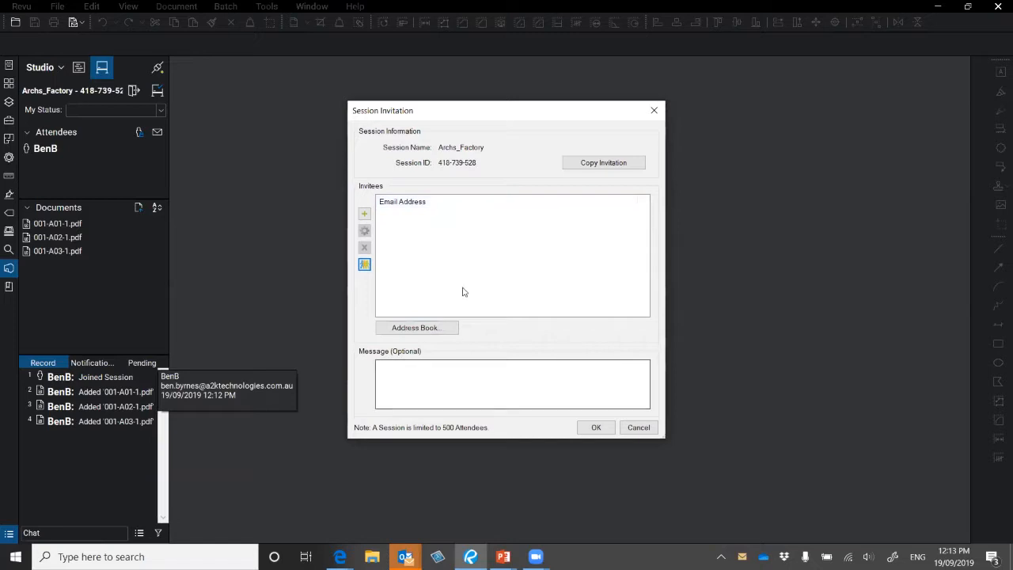
pyautogui.press('ctrl')
pyautogui.press('ctrl')
pyautogui.click(649, 431)
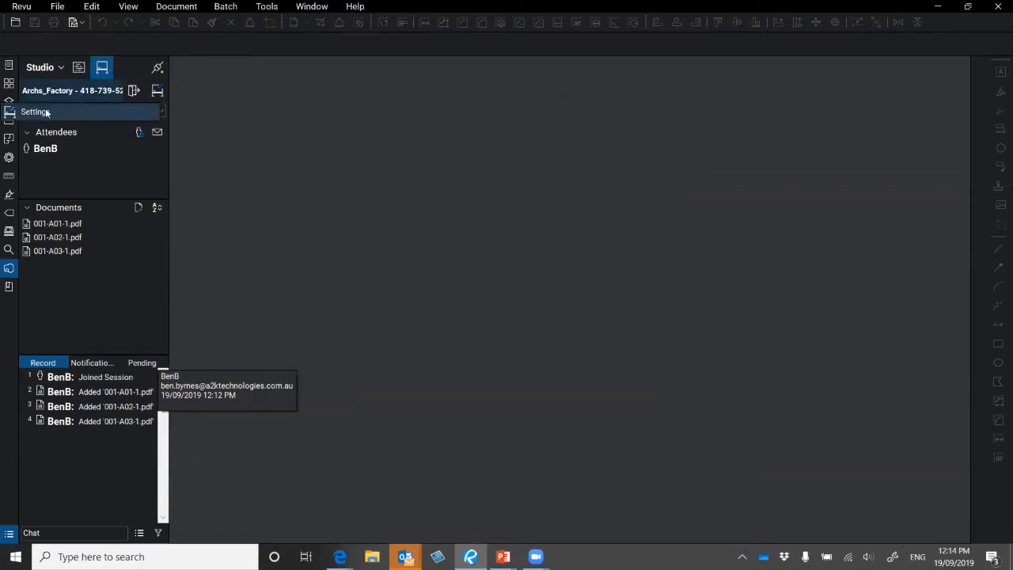
pyautogui.click(51, 111)
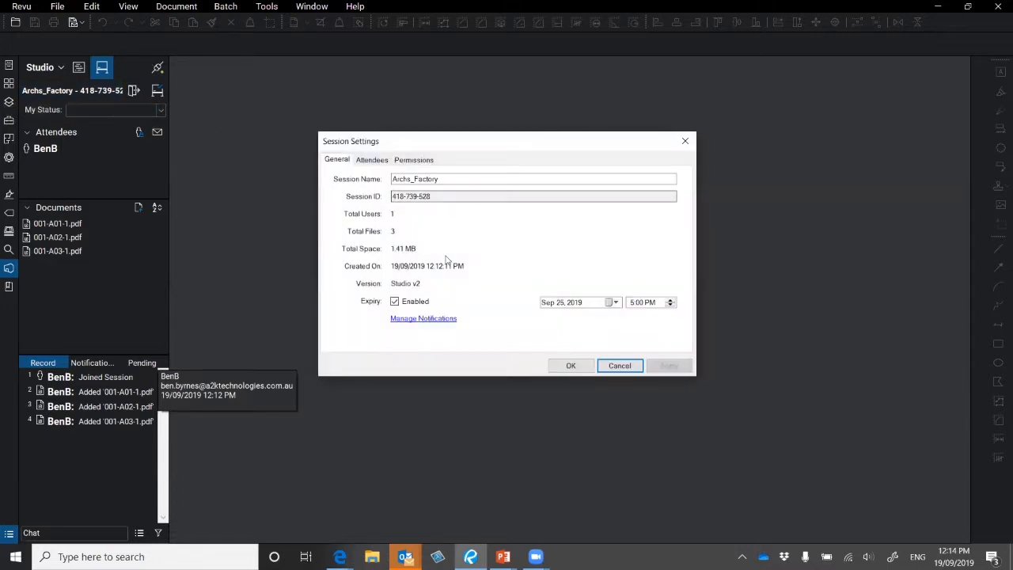
pyautogui.click(378, 162)
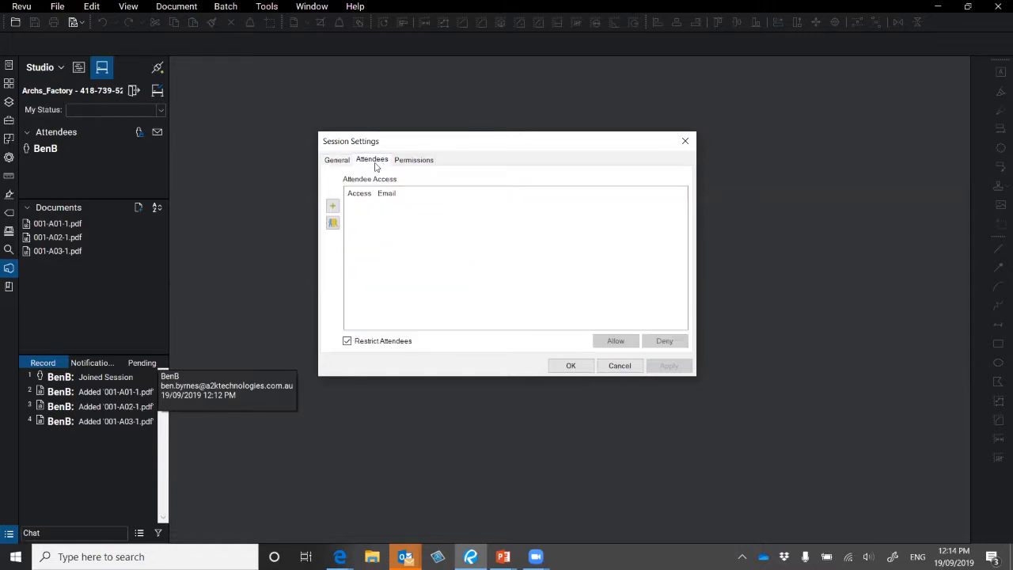
pyautogui.click(416, 160)
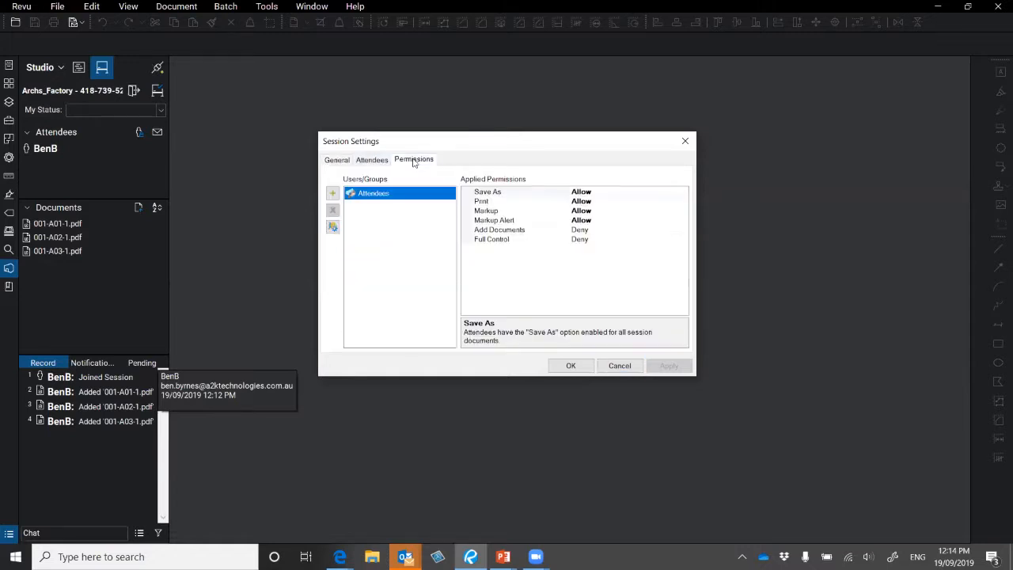
pyautogui.click(382, 212)
pyautogui.click(496, 213)
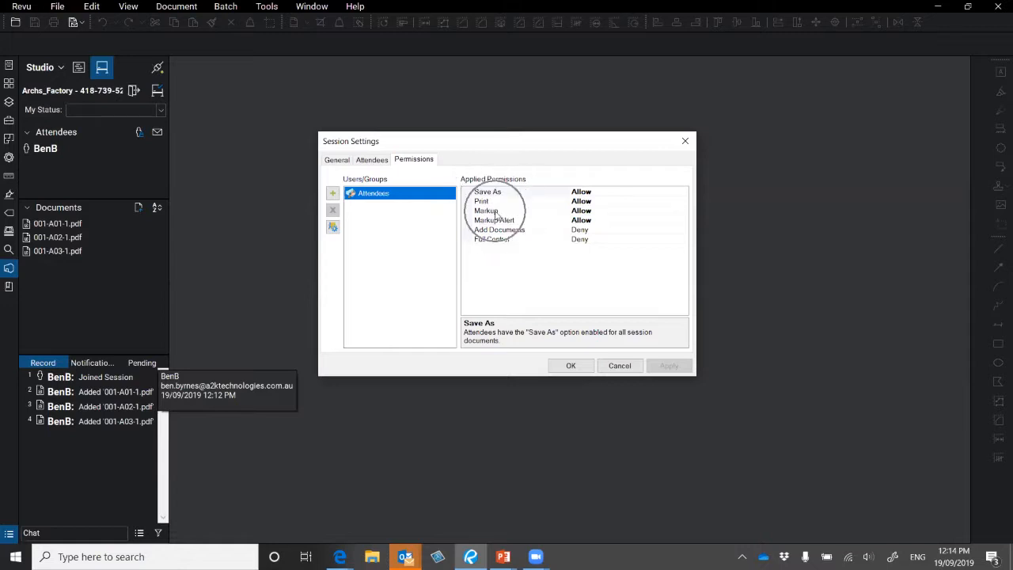
pyautogui.click(502, 220)
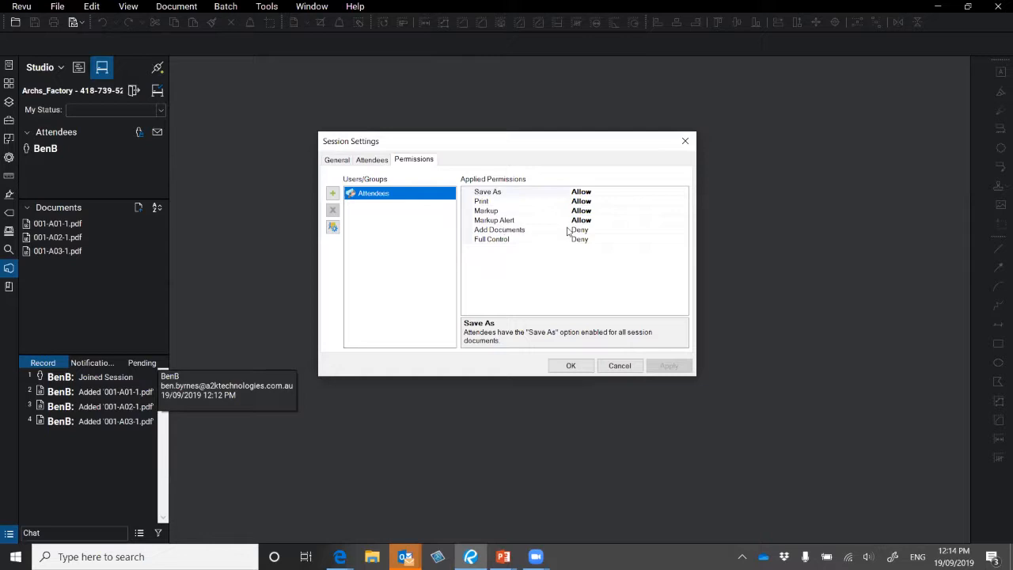
pyautogui.click(502, 235)
pyautogui.click(499, 235)
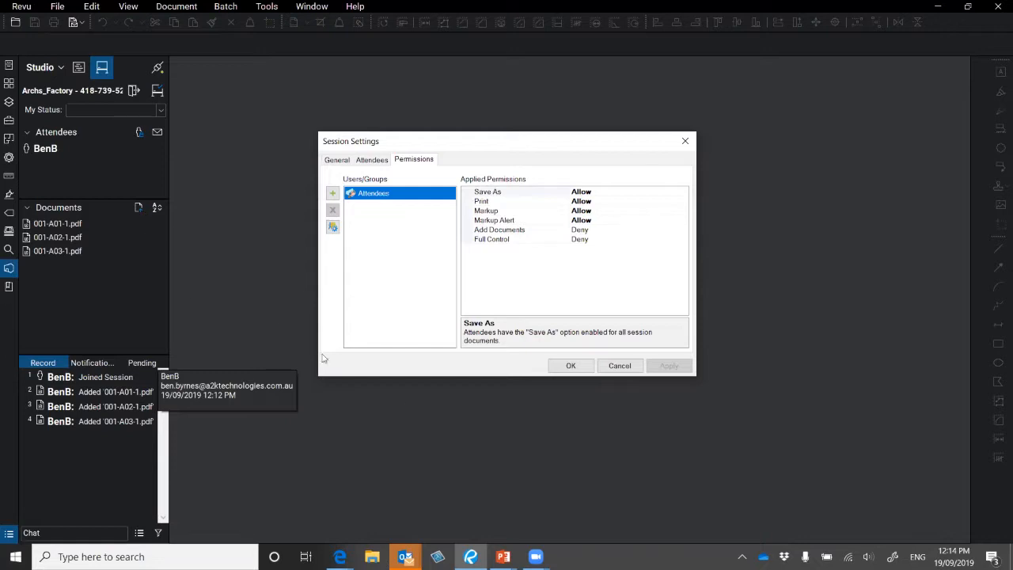
pyautogui.click(619, 365)
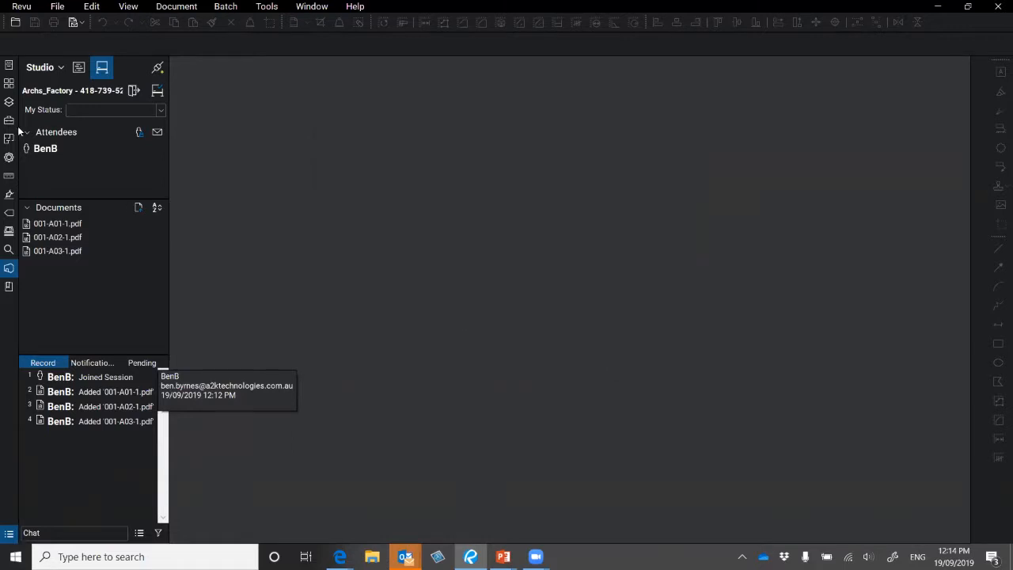
# - Leave Archs_Factory and select 'Sessions for Value Management Workshops-Thursday' in All Sessions
pyautogui.click(133, 92)
pyautogui.click(134, 93)
pyautogui.click(135, 93)
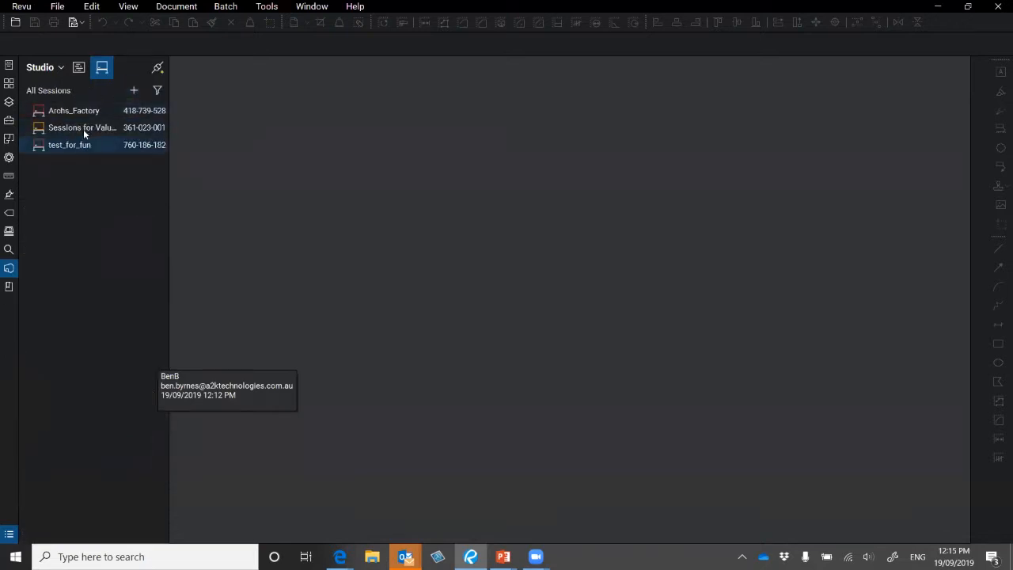
pyautogui.click(92, 128)
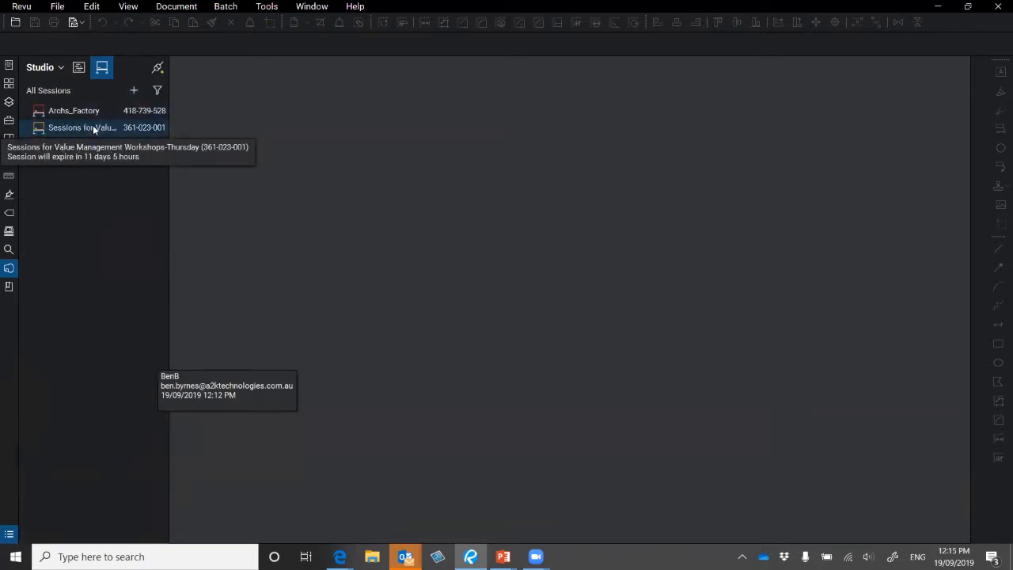
# - Join the Value Management Workshops-Thursday session, widen the Studio panel, and show its Attendee Access list
pyautogui.doubleClick(93, 128)
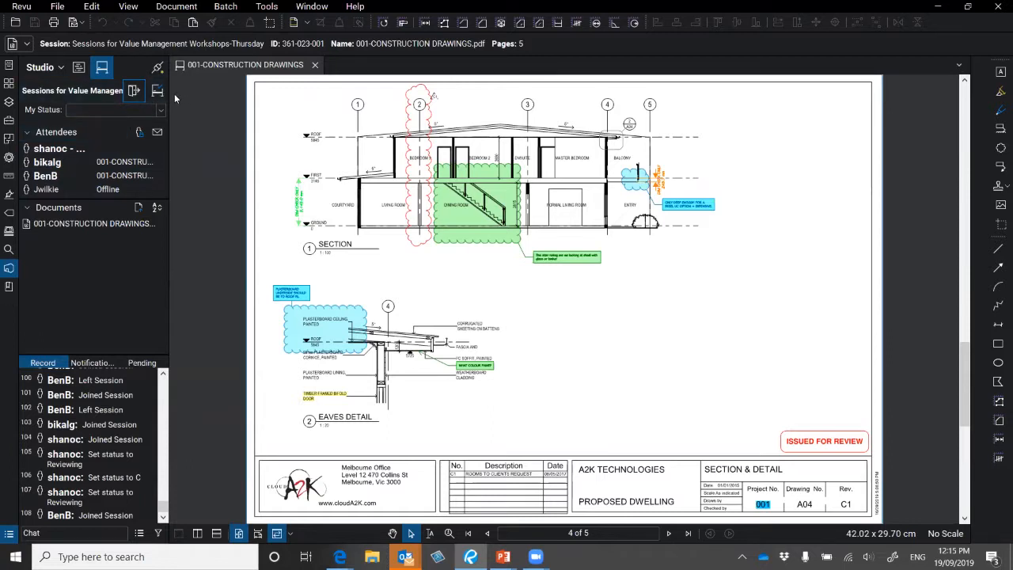
pyautogui.moveTo(169, 94); pyautogui.dragTo(201, 95)
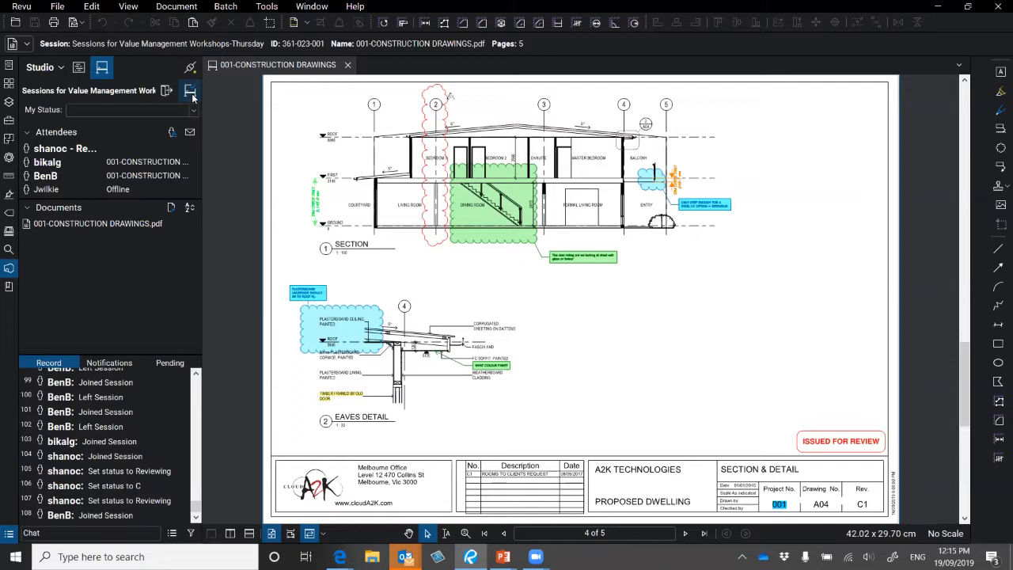
pyautogui.click(172, 132)
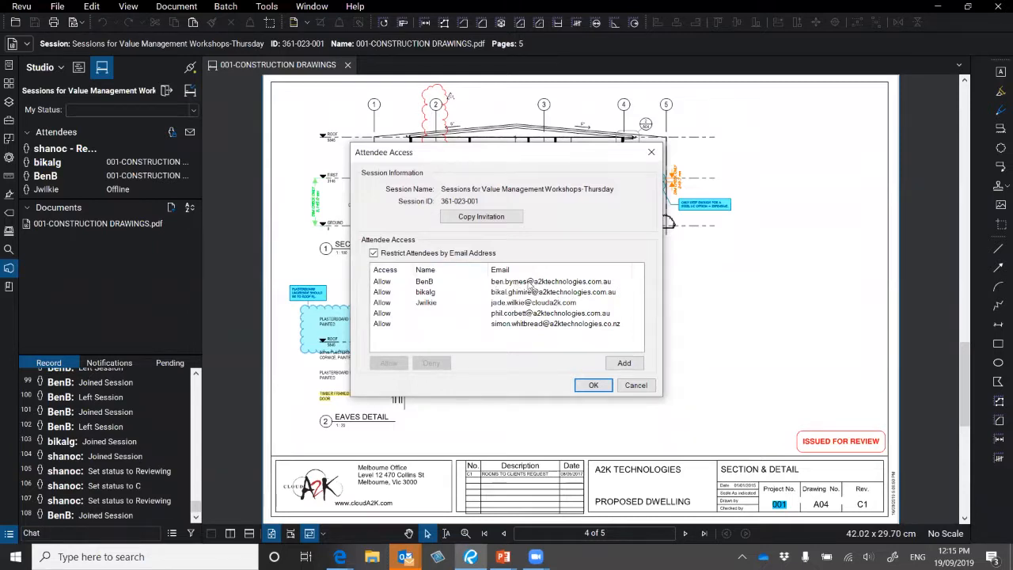
# - Close Attendee Access and the Session Invitation unchanged, then enlarge the Attendees list
pyautogui.click(527, 283)
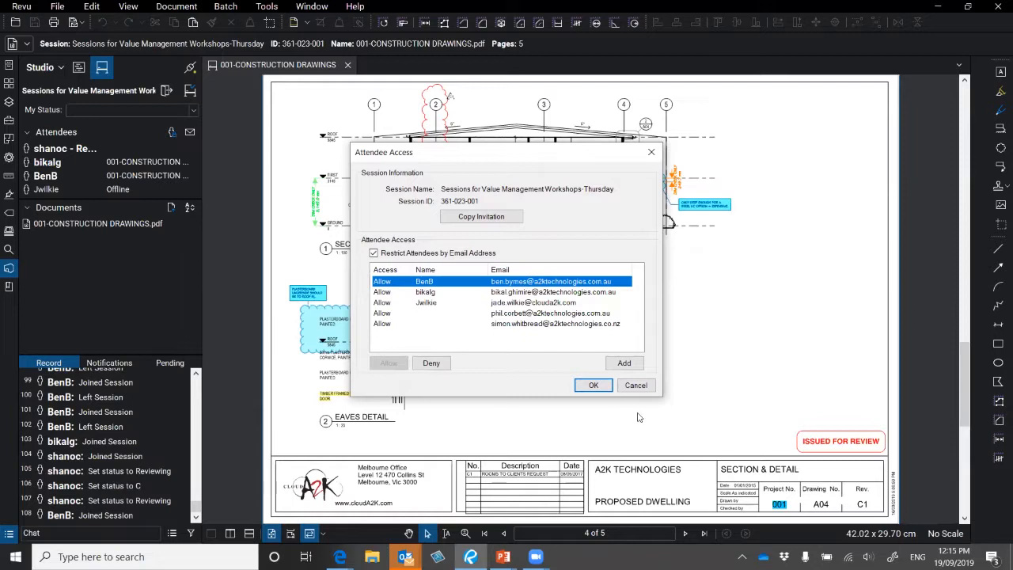
pyautogui.click(609, 387)
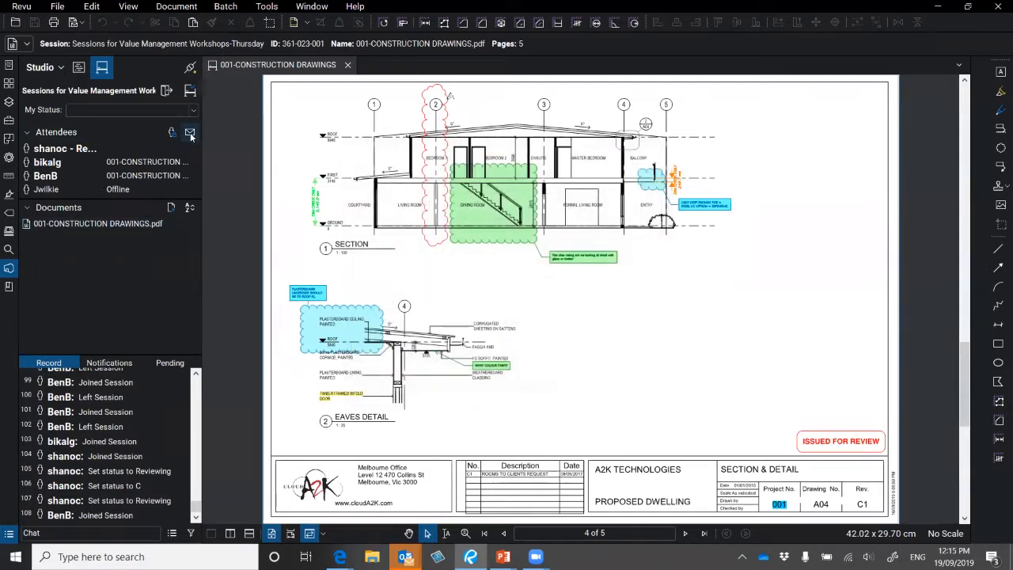
pyautogui.click(189, 133)
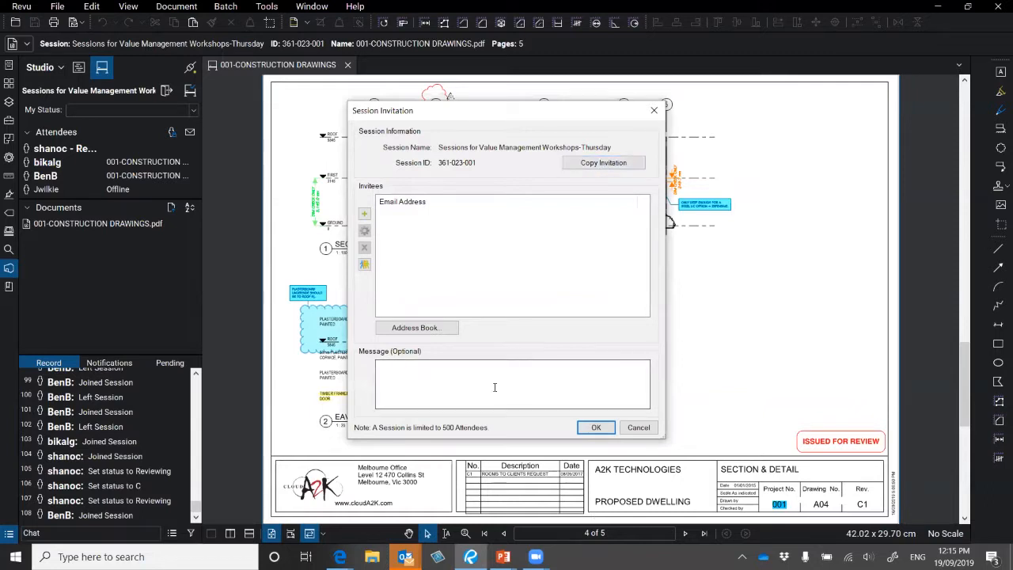
pyautogui.click(639, 427)
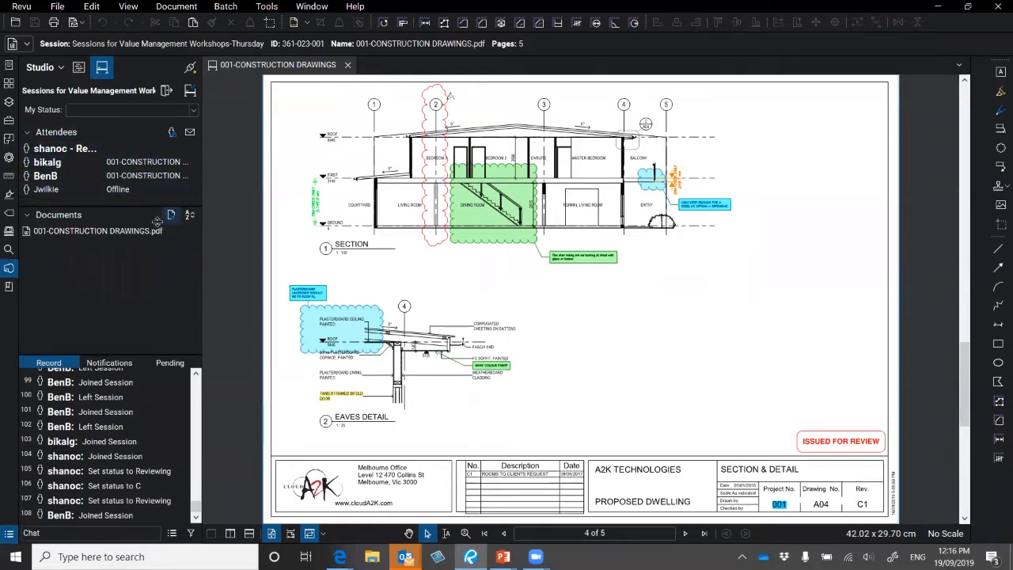
pyautogui.moveTo(164, 200); pyautogui.dragTo(164, 251)
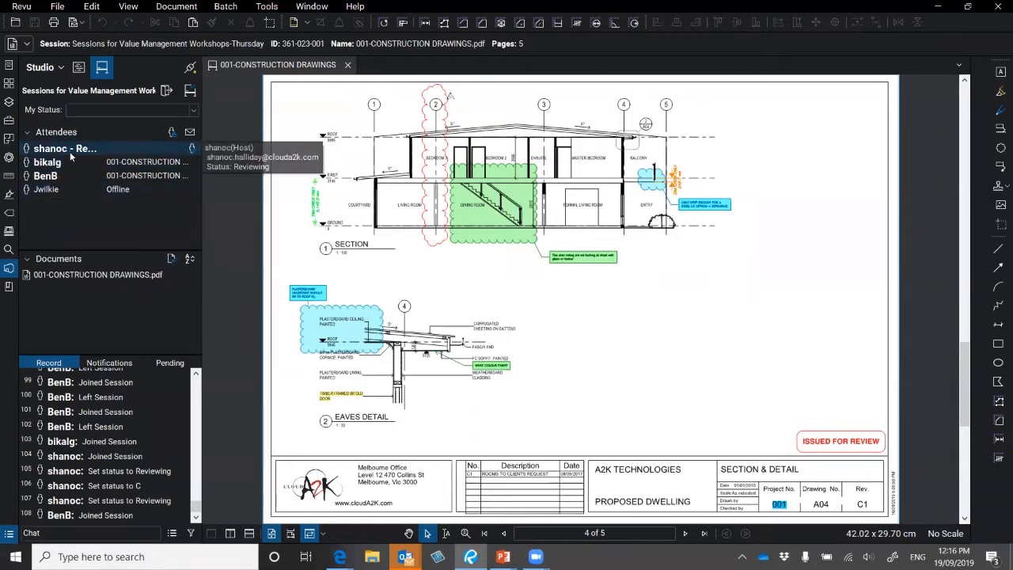